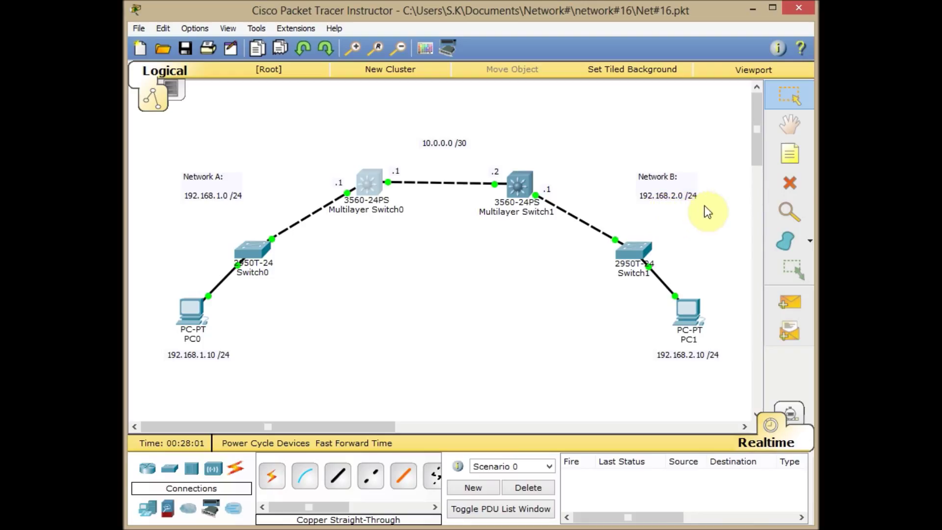
Step: Take Multilayer Switch0's CLI into global configuration mode (en, conf t), then view the link port labels on the topology
left_click(360, 227)
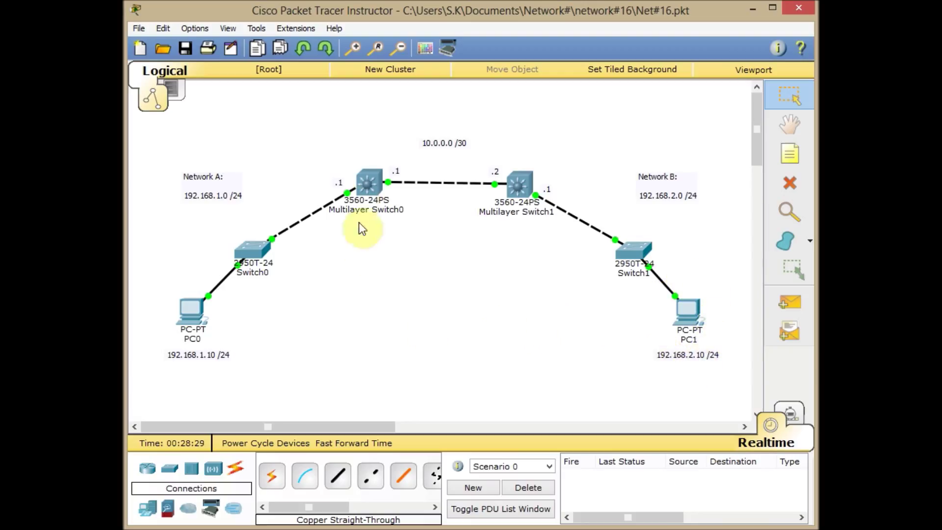
left_click(367, 185)
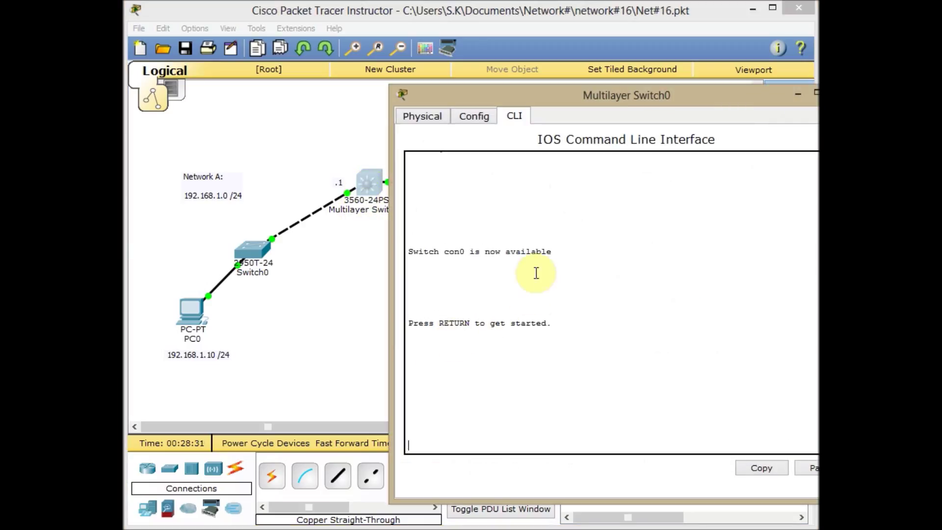
key("Return")
key("Return")
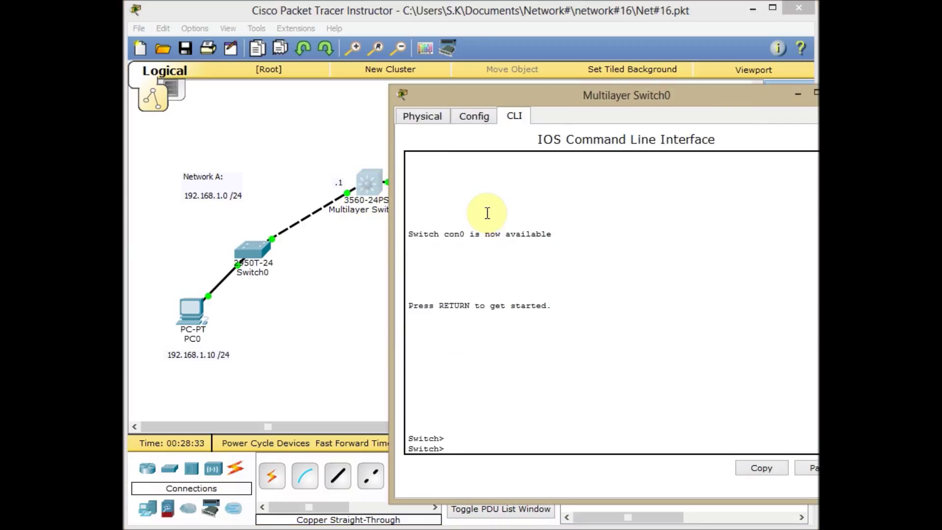
type("en")
key("Return")
type("conf t")
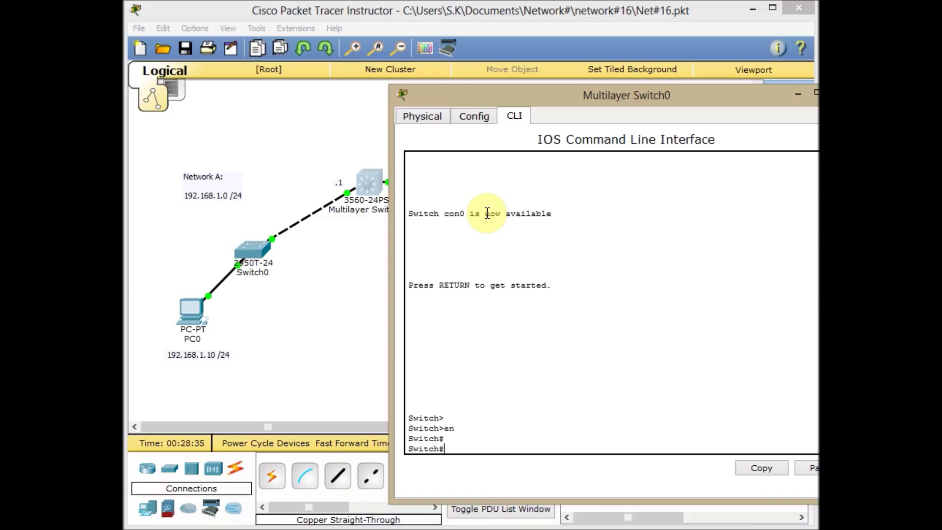
key("Return")
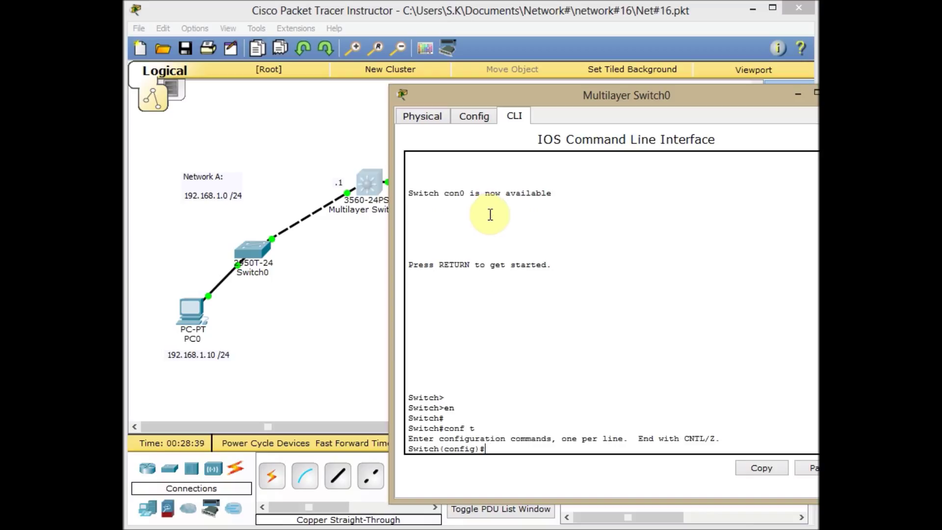
left_click(382, 301)
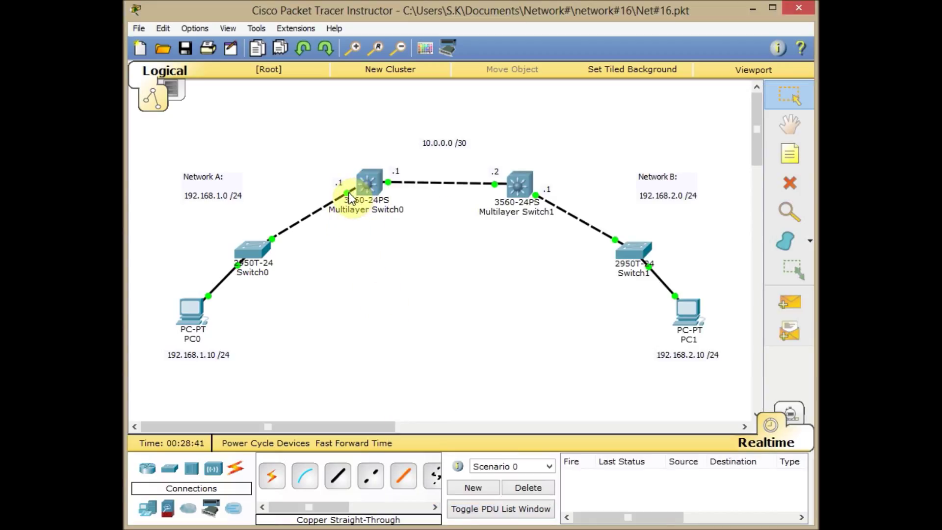
mouse_move(349, 196)
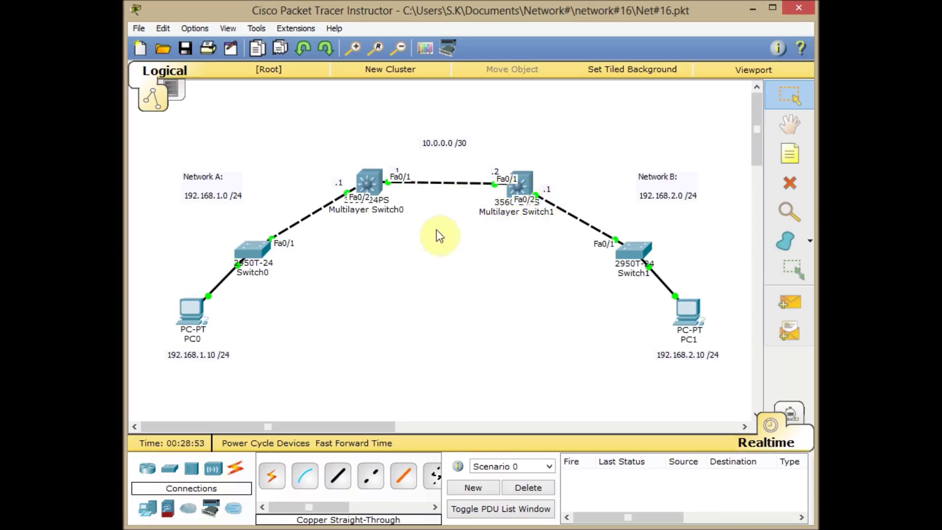
Step: Make Fa0/2 a routed port with address 192.168.1.1 255.255.255.0 and bring it up
left_click(373, 186)
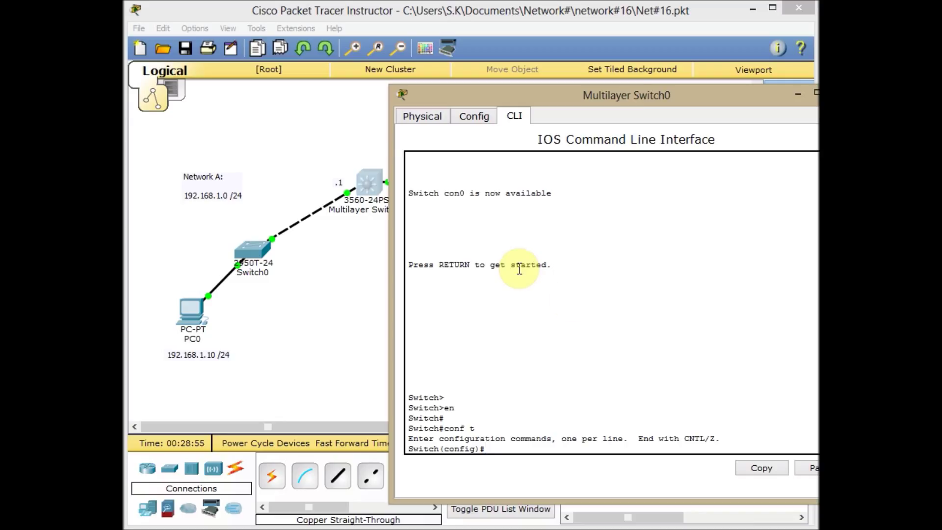
left_click_drag(622, 91, 614, 90)
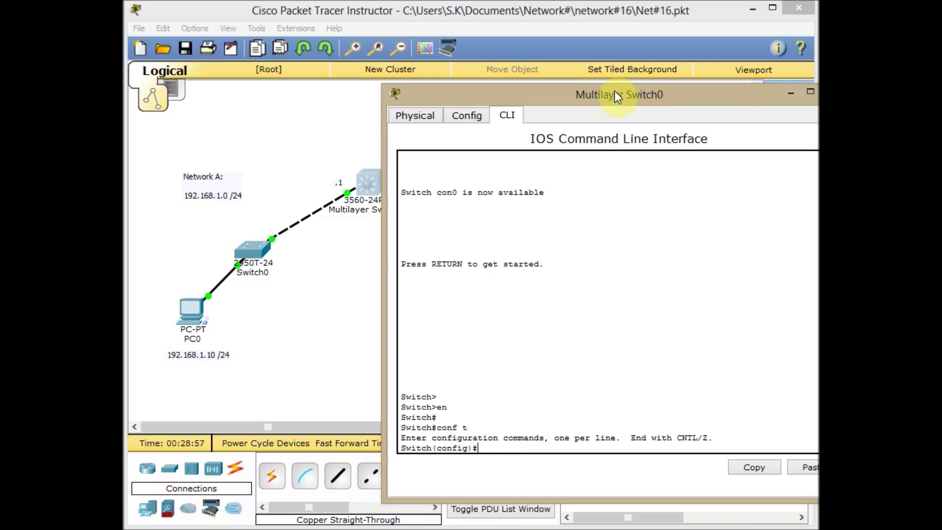
type("int fa 0/2")
key("Return")
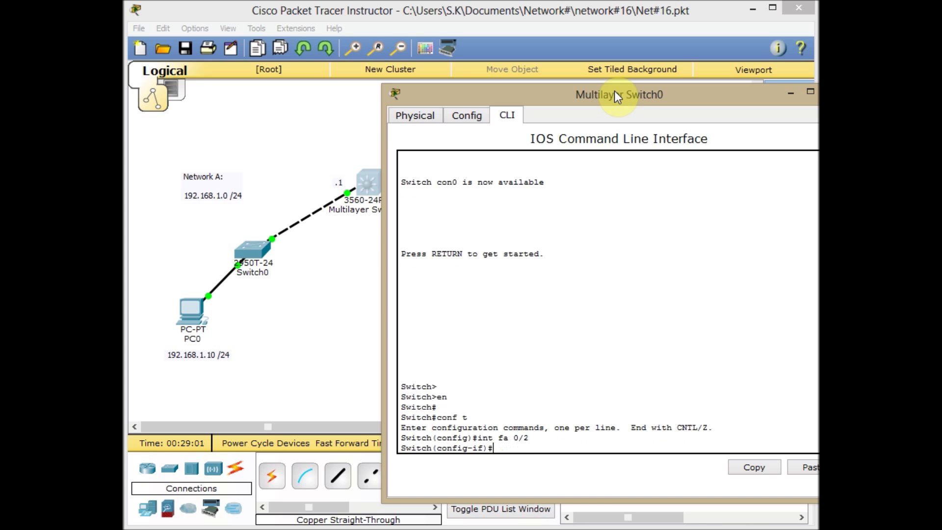
type("no s")
type("w")
key("Tab")
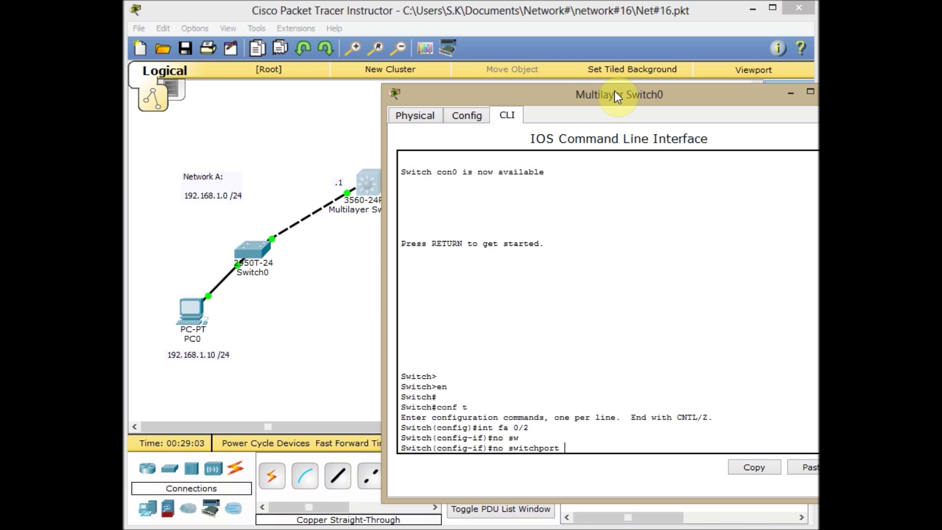
key("Return")
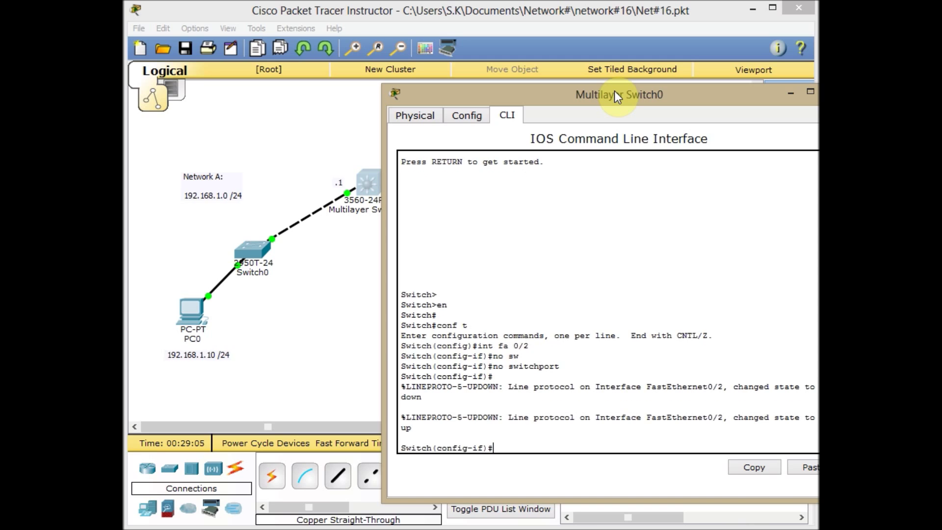
type("ip add")
key("Tab")
type("192.168.")
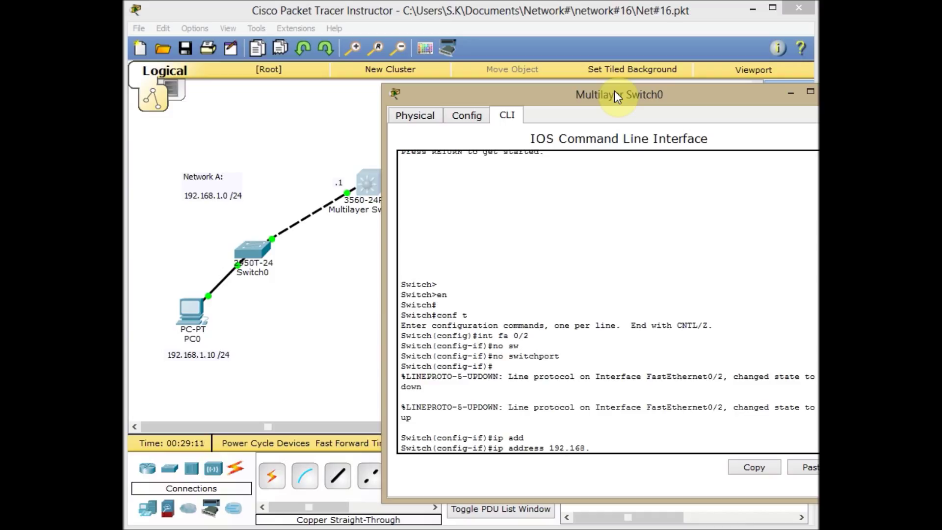
type("1.1 255.255.255.0")
key("Return")
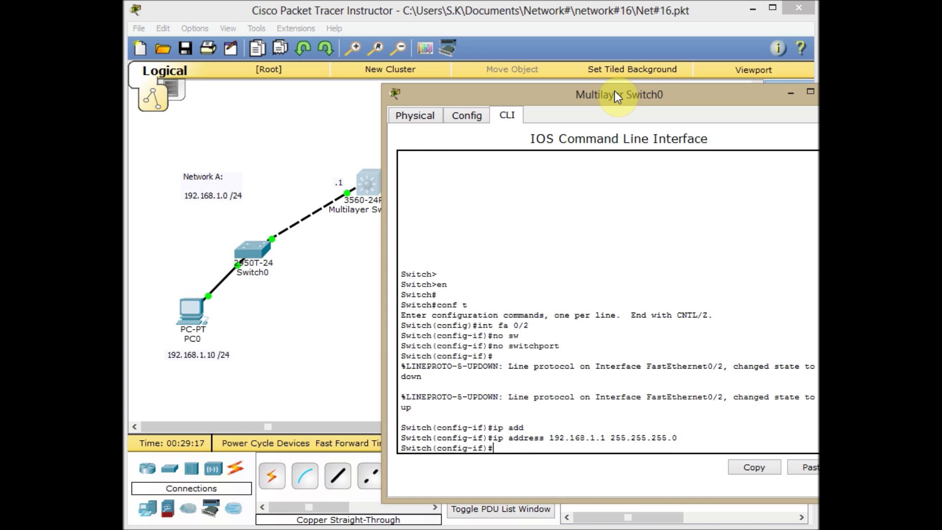
type("no sh")
key("Return")
Step: Make Fa0/1 a routed port with address 10.0.0.1 255.255.255.252, bring it up, and exit configuration mode
key("Return")
type("i")
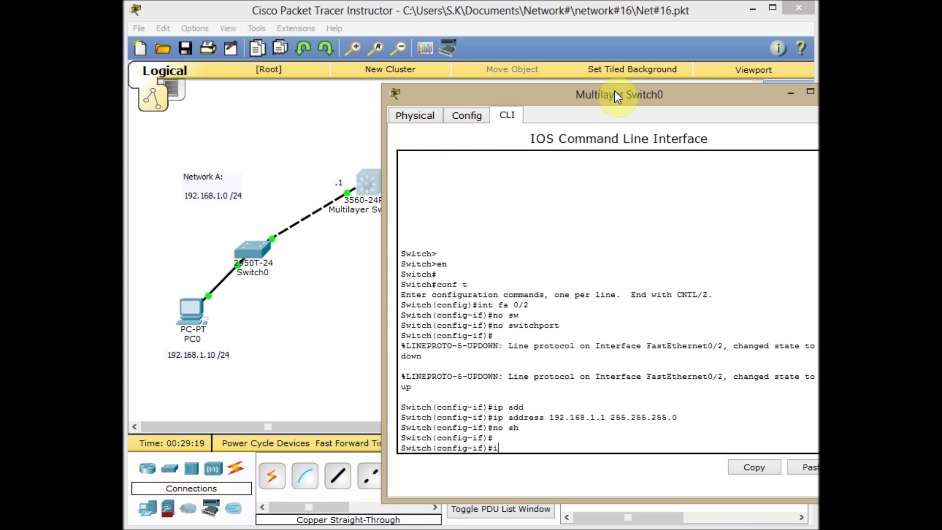
type("nt fa 0/1")
key("Return")
type("ip add")
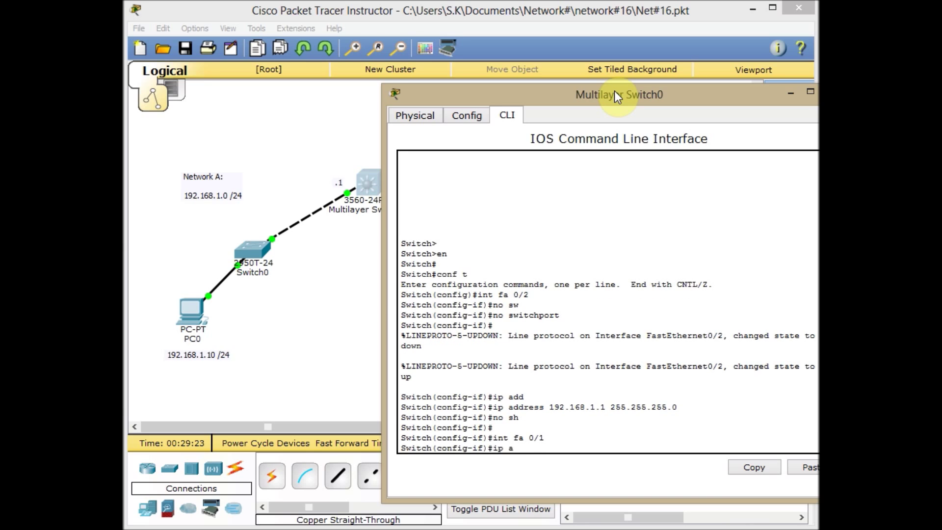
key("Return")
type("1")
key("BackSpace")
key("BackSpace")
key("BackSpace")
key("BackSpace")
key("BackSpace")
key("BackSpace")
key("BackSpace")
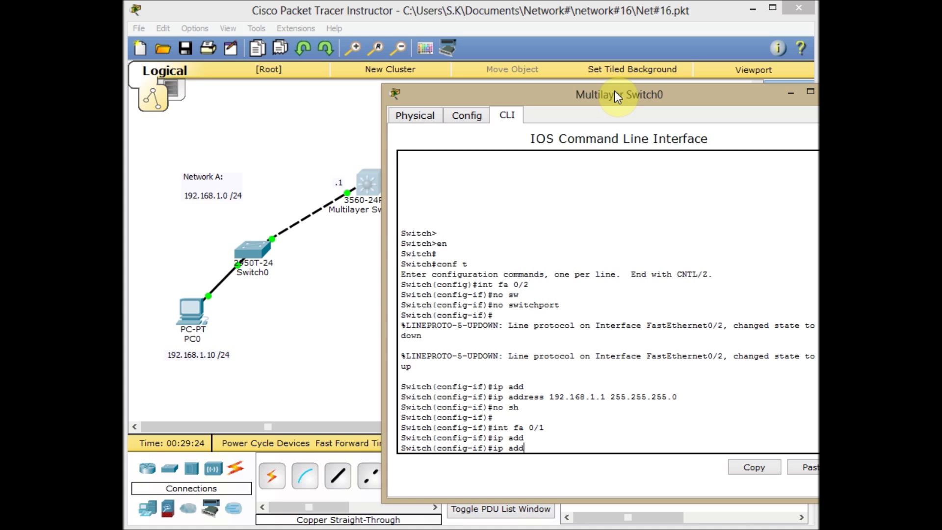
type("no s")
type("w")
key("Tab")
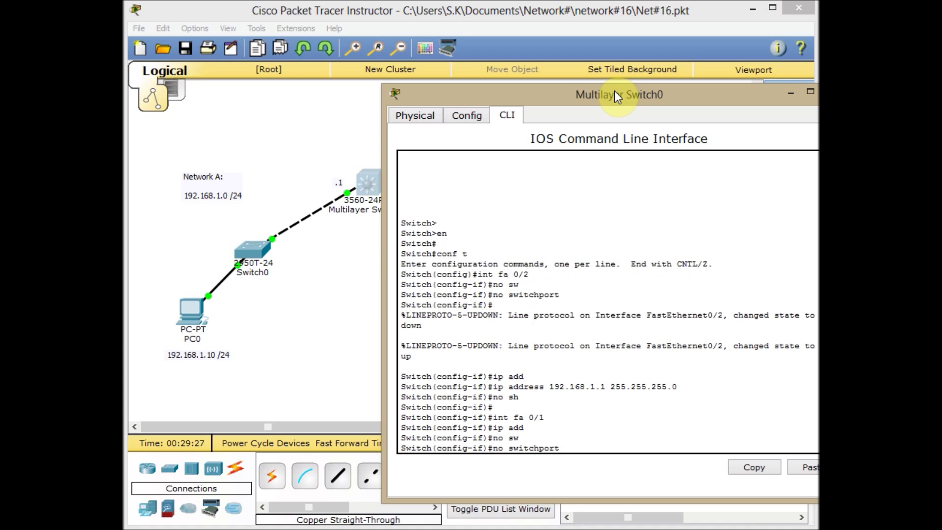
key("Return")
type("ip add")
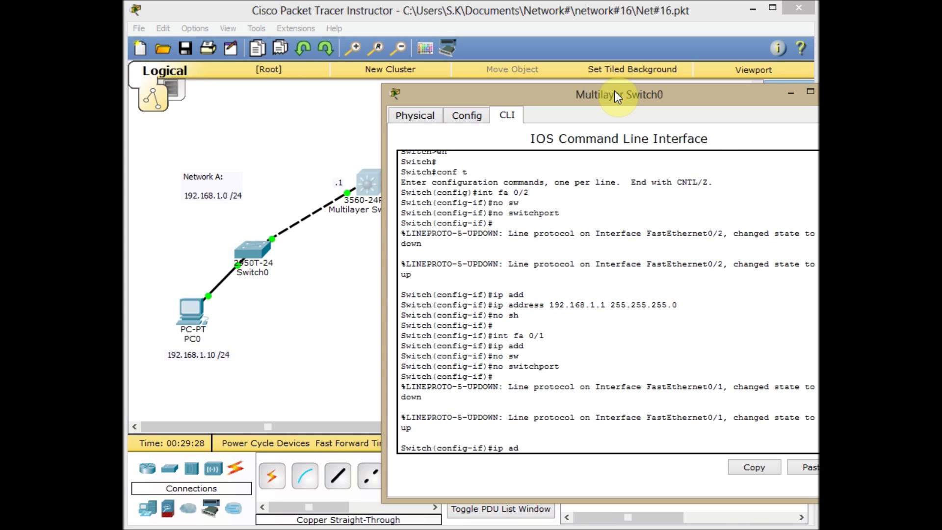
key("Tab")
type("10.0.0.")
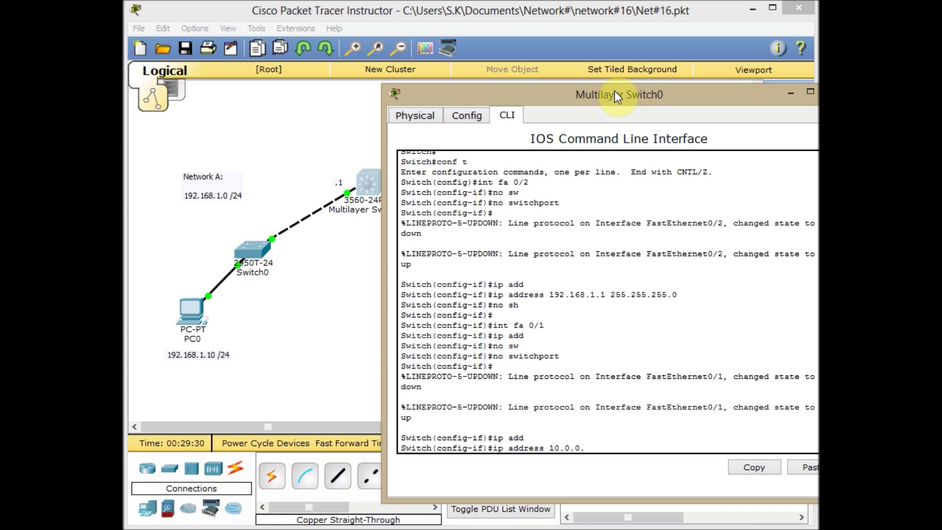
type("1 255.255.255.252")
key("Return")
type("no sh")
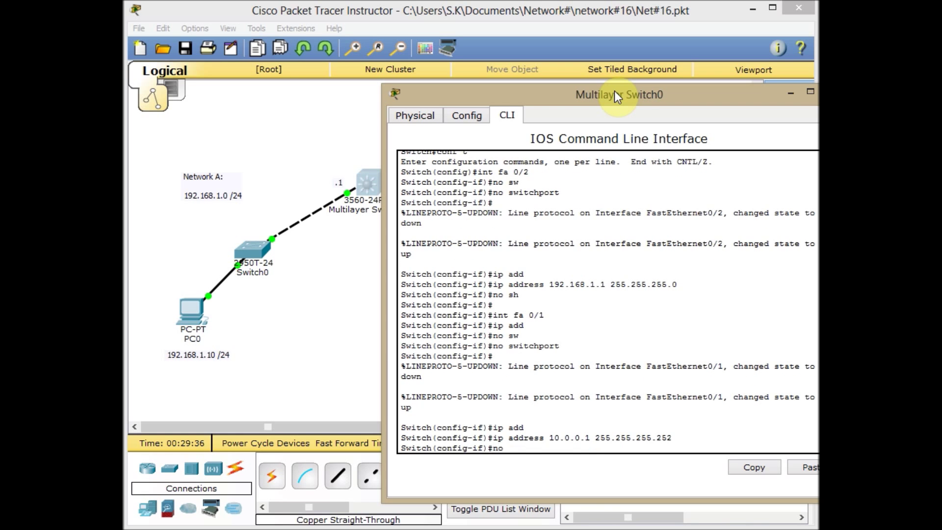
key("Return")
key("ctrl+z")
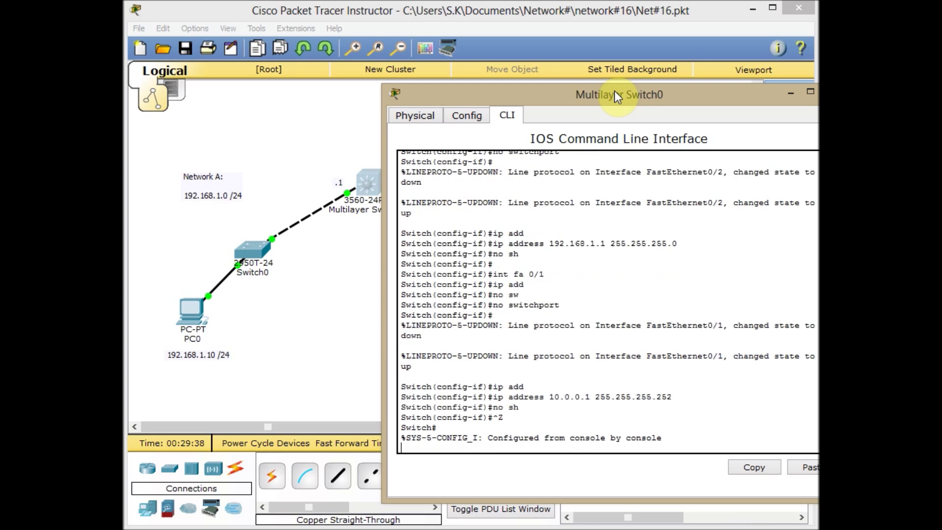
key("Return")
Step: Check 'sh ip int brief' shows Fa0/1 10.0.0.1 and Fa0/2 192.168.1.1 up, then close the switch window
type("sh ip int brie")
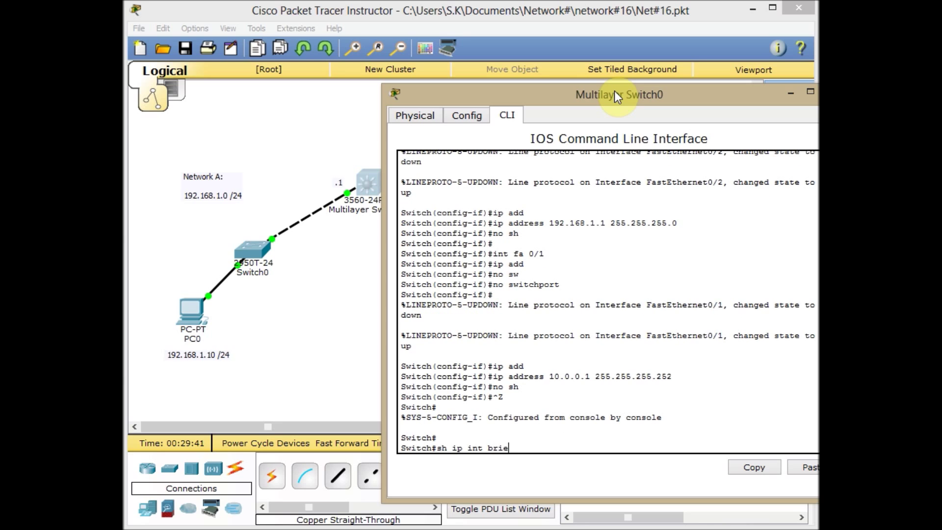
key("BackSpace")
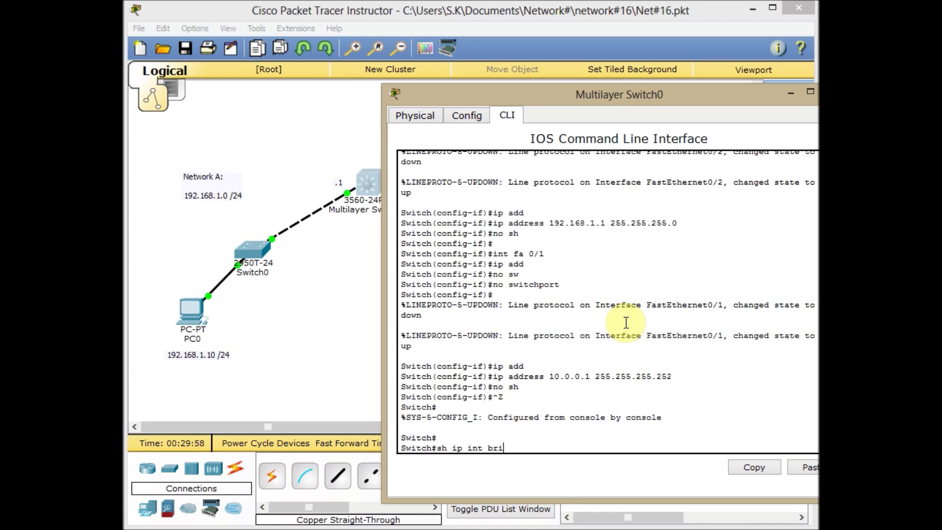
key("Return")
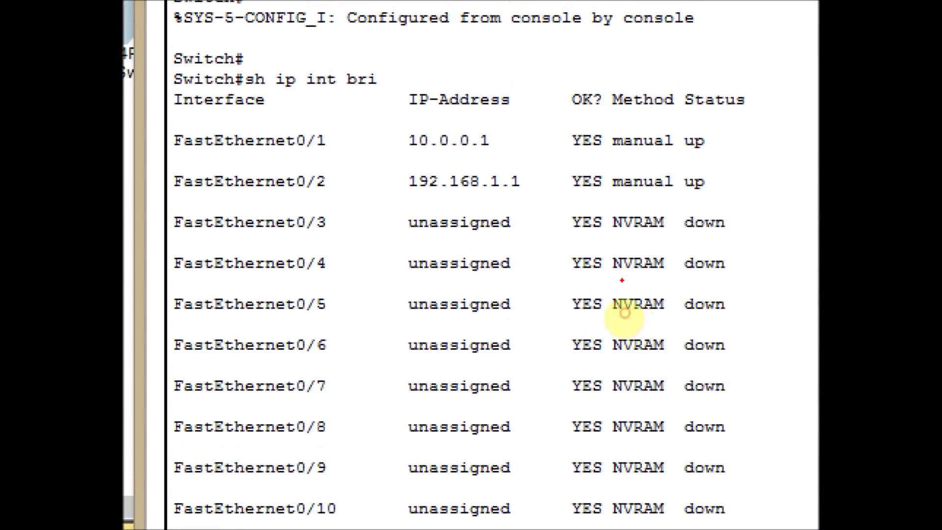
left_click_drag(177, 152, 312, 156)
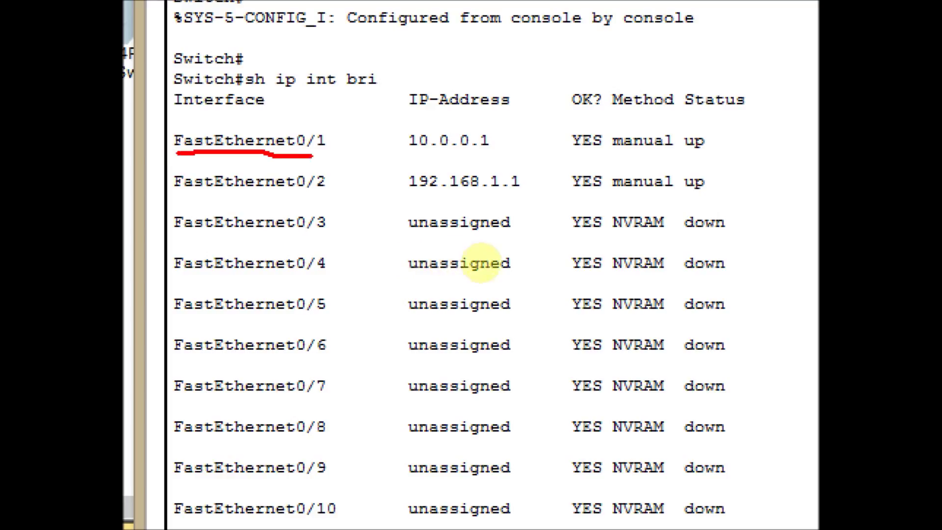
left_click_drag(417, 158, 488, 155)
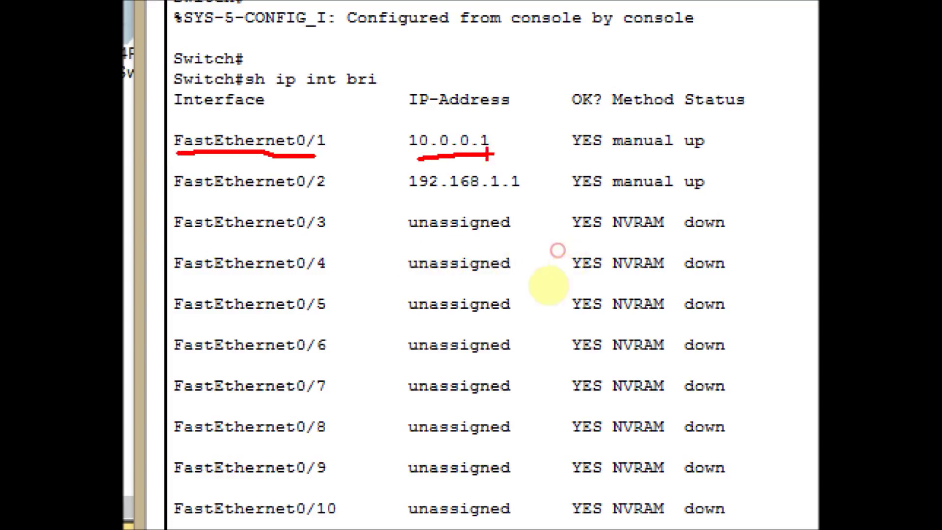
left_click_drag(510, 197, 530, 200)
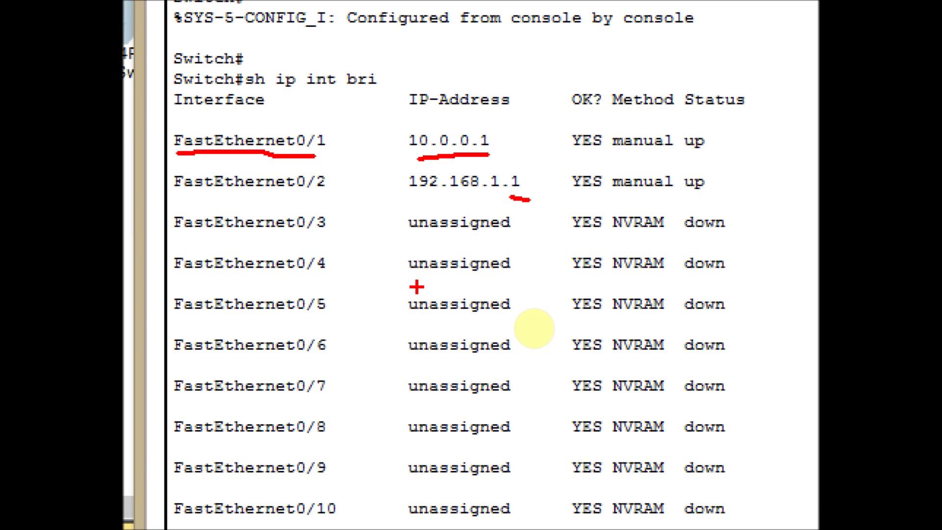
key("Escape")
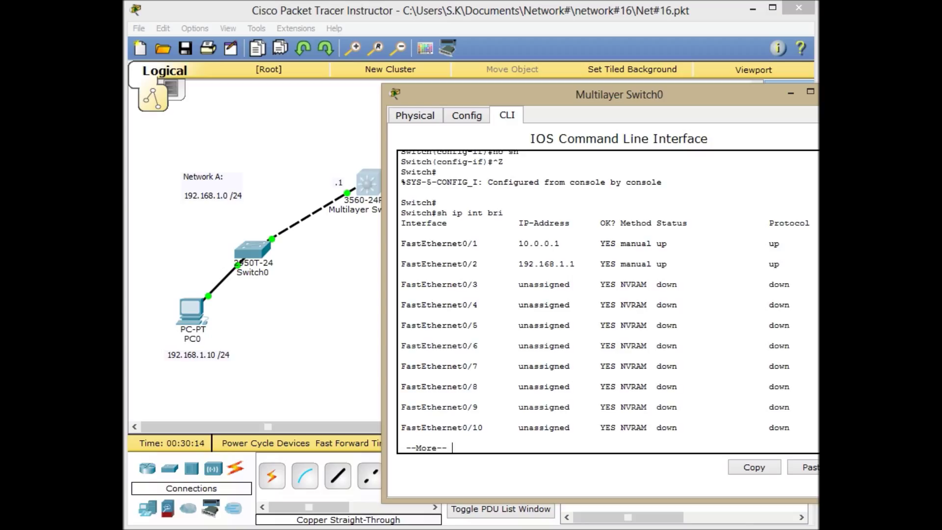
key("alt+F4")
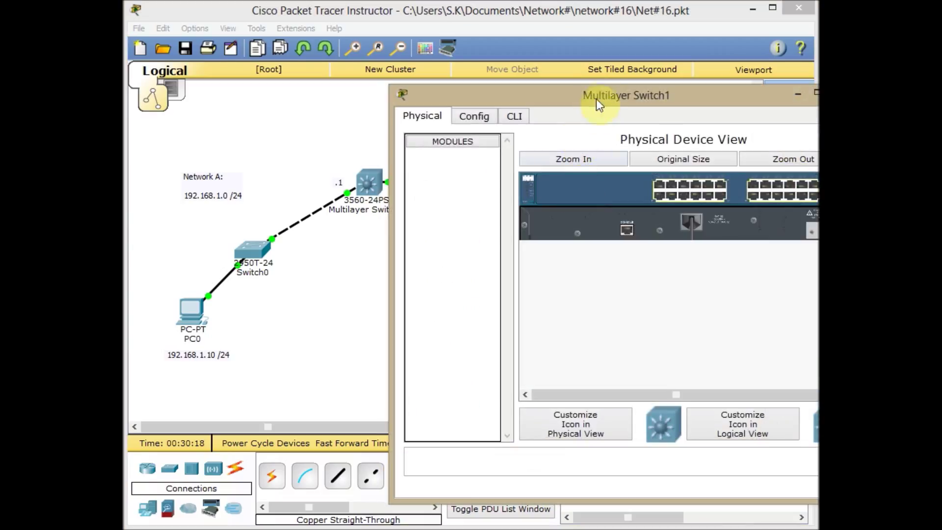
Step: Open Multilayer Switch1's CLI and enter global configuration mode with en and conf t
left_click_drag(596, 99, 556, 100)
left_click(474, 118)
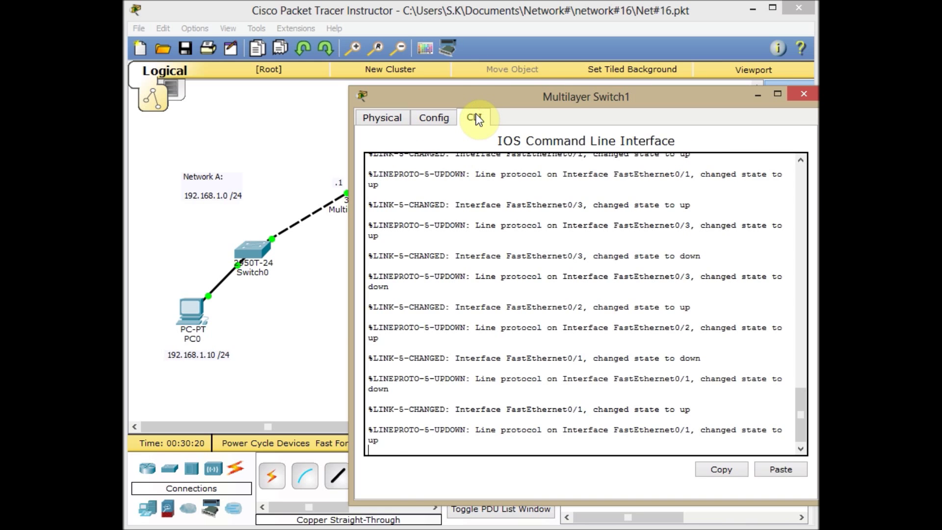
key("Return")
key("Return")
type("en")
key("Return")
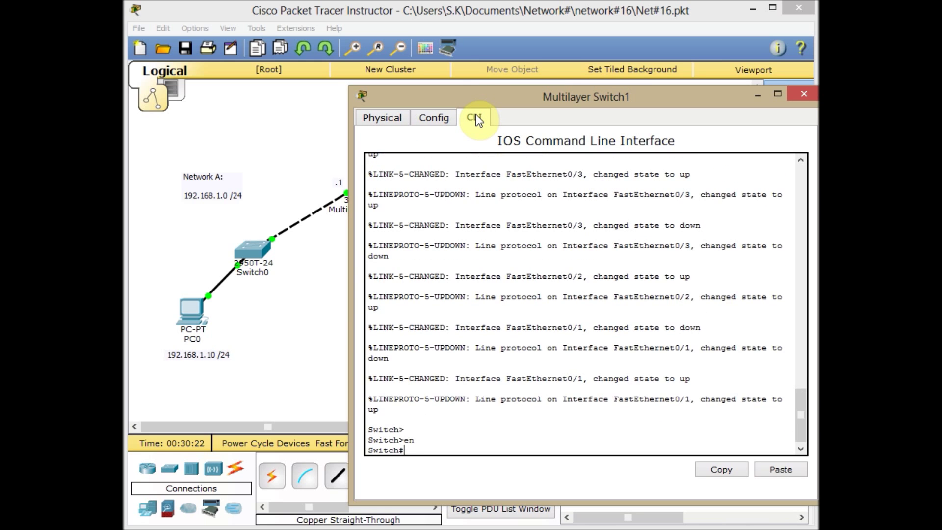
type("conf t")
Step: Make FastEthernet0/1 a routed port at 10.0.0.2 255.255.255.252 and bring it up
key("Return")
type("itch(config)#i")
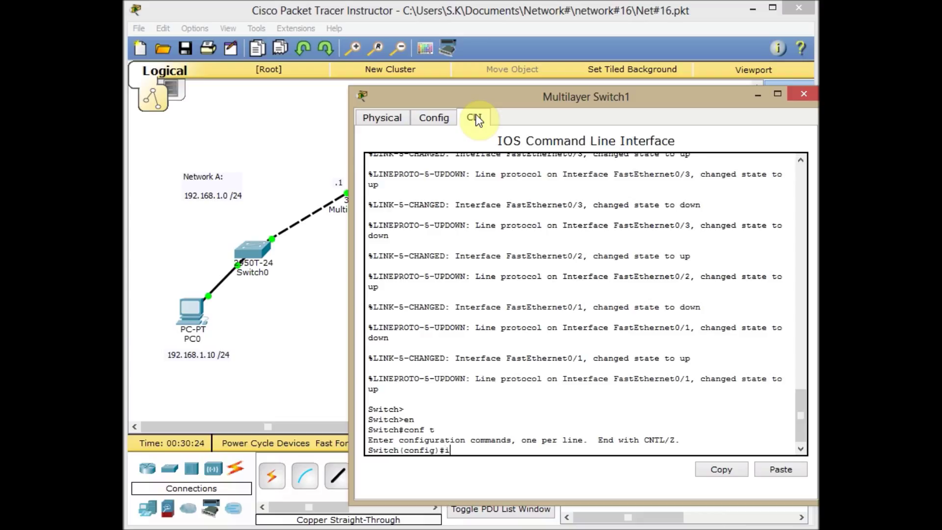
type("nt fa 0/1")
key("Return")
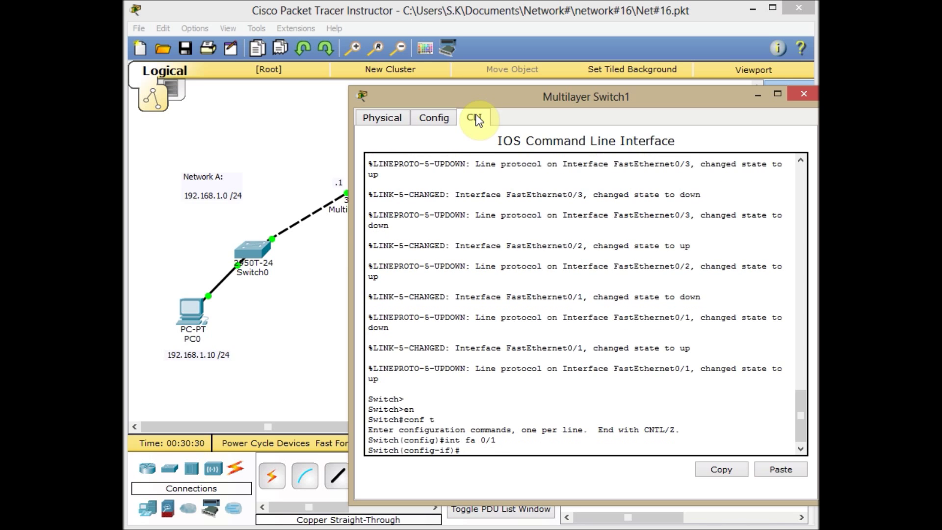
type("no sw")
key("Tab")
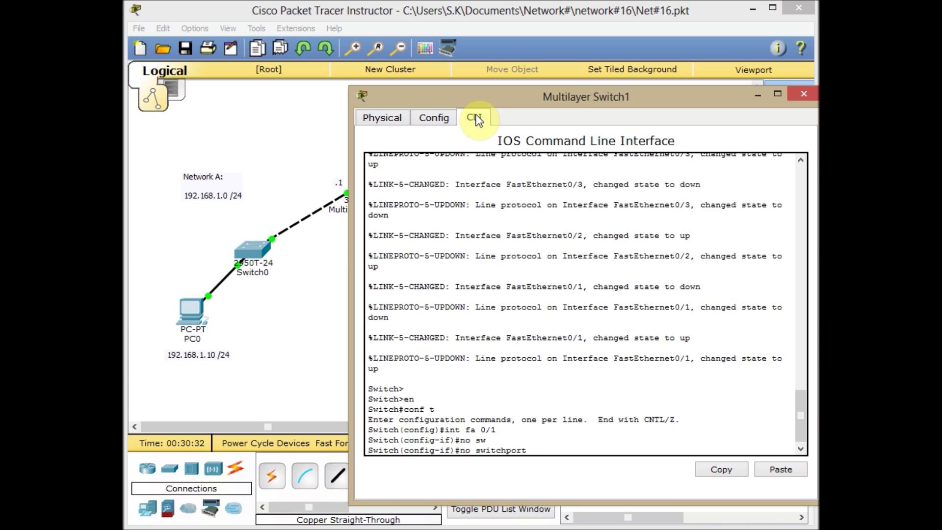
key("Return")
key("Return")
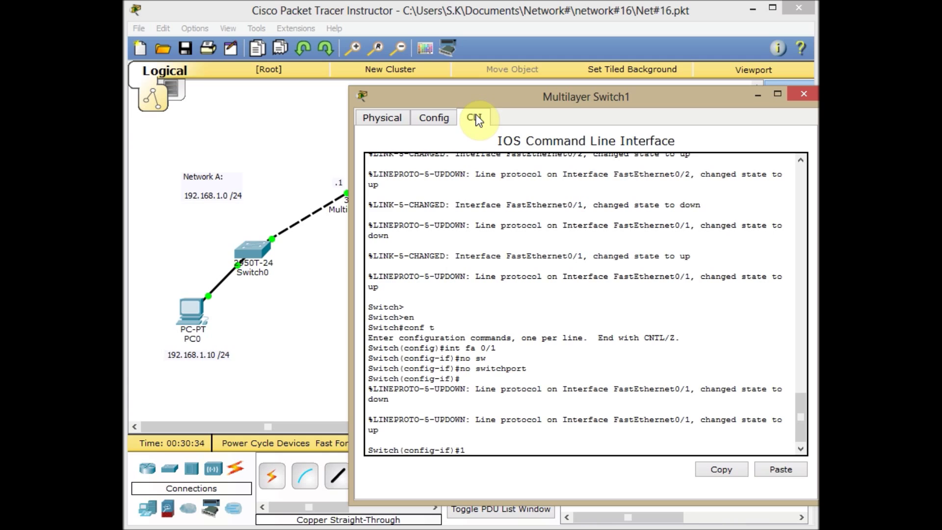
type("ip add")
key("Tab")
type("10.0.0.")
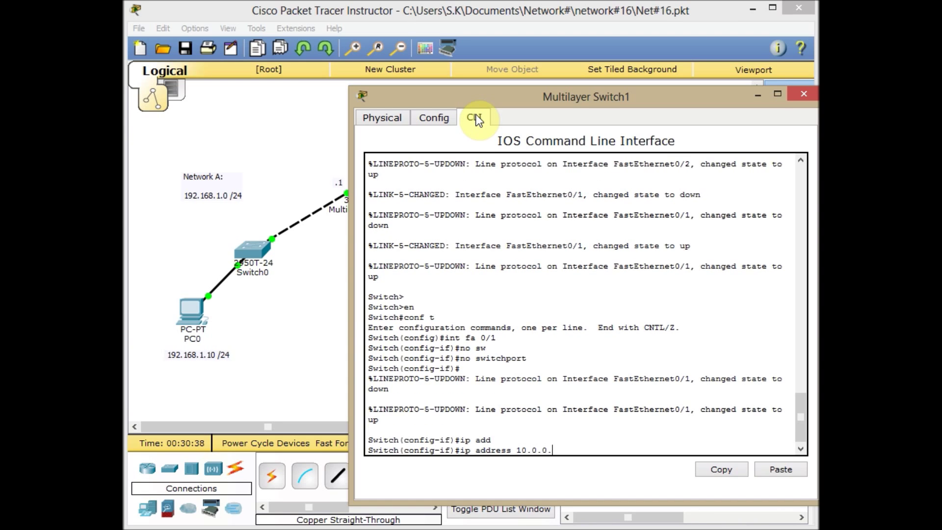
type("2 255.255.255.252")
key("Return")
type("no sh")
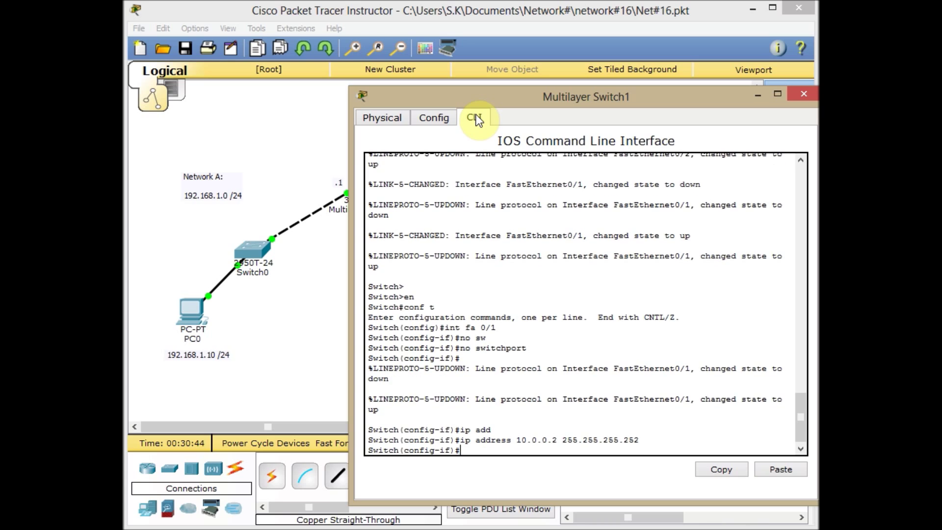
key("Return")
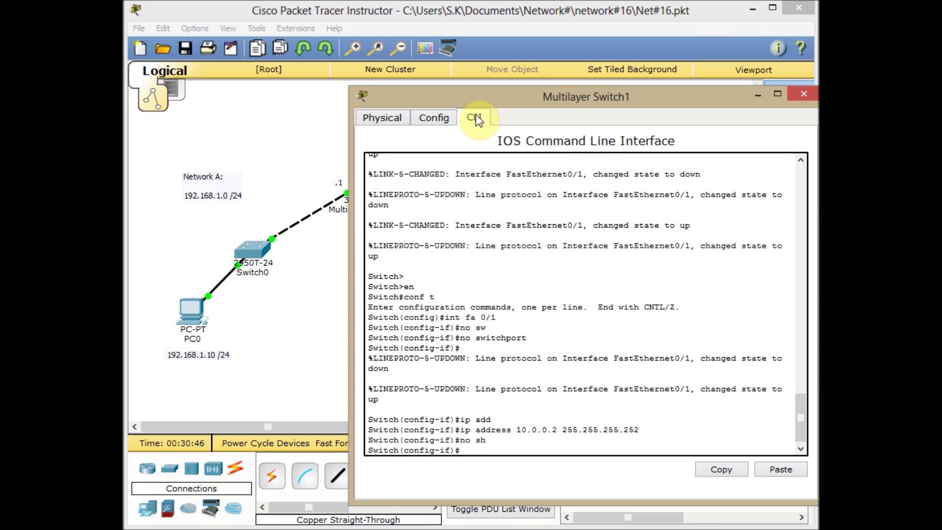
Step: Make FastEthernet0/2 a routed port at 192.168.2.1 255.255.255.0 and exit configuration mode
type("int fa 0/2")
key("Return")
type("no sw")
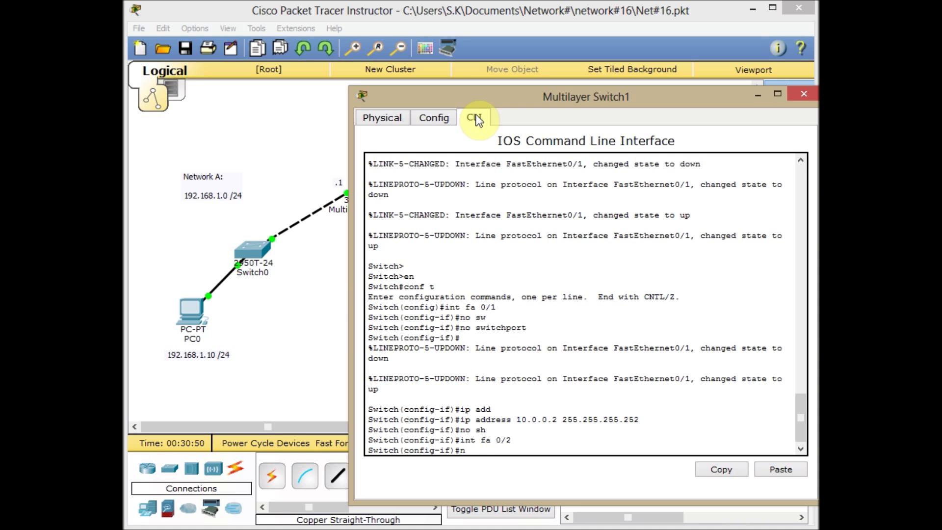
key("Tab")
key("Return")
key("Return")
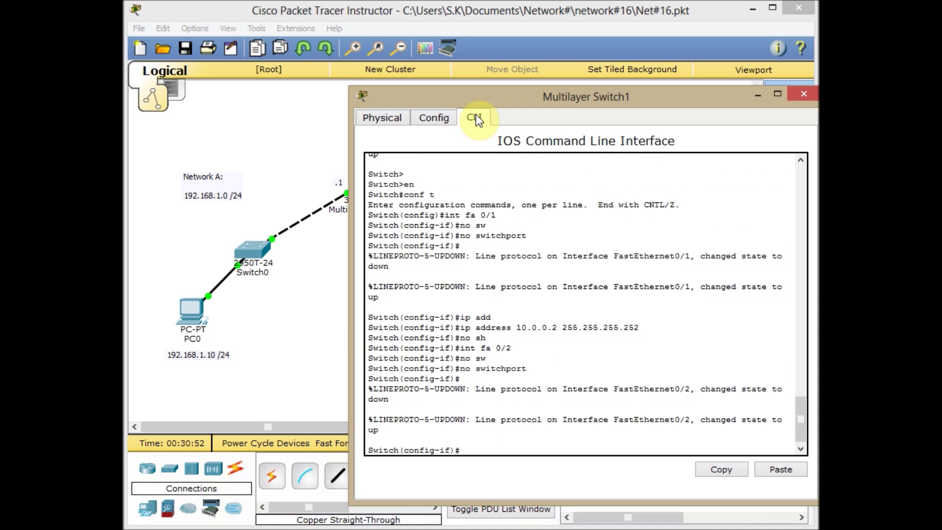
type("ip add")
key("Tab")
type("1")
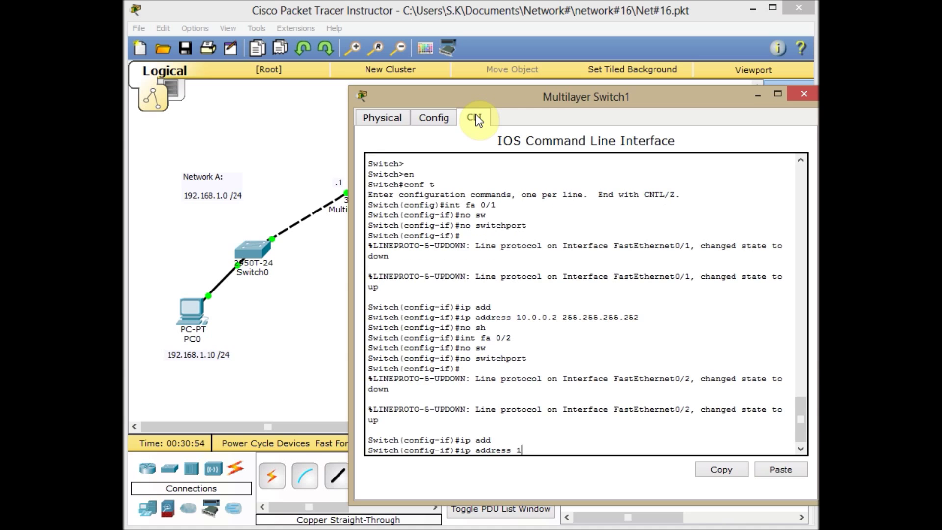
type("92.168.2.1 255.255.255.0")
key("Return")
key("ctrl+z")
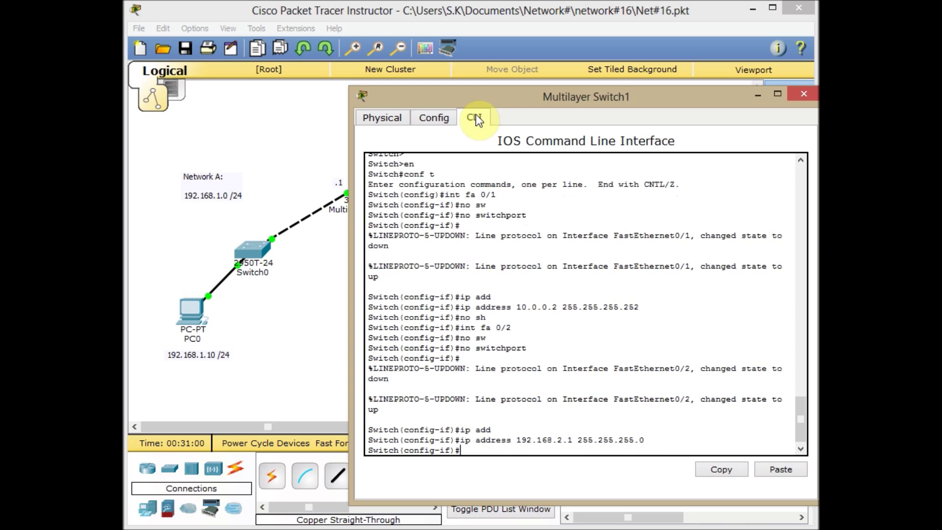
Step: Check the 'sh ip int brief' summary shows both addressed interfaces up
type("sh ip int brie")
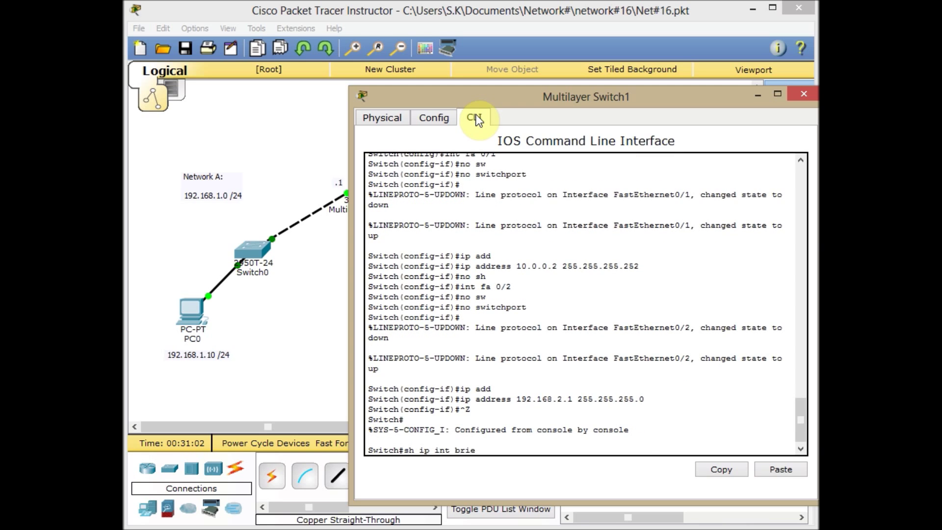
key("Return")
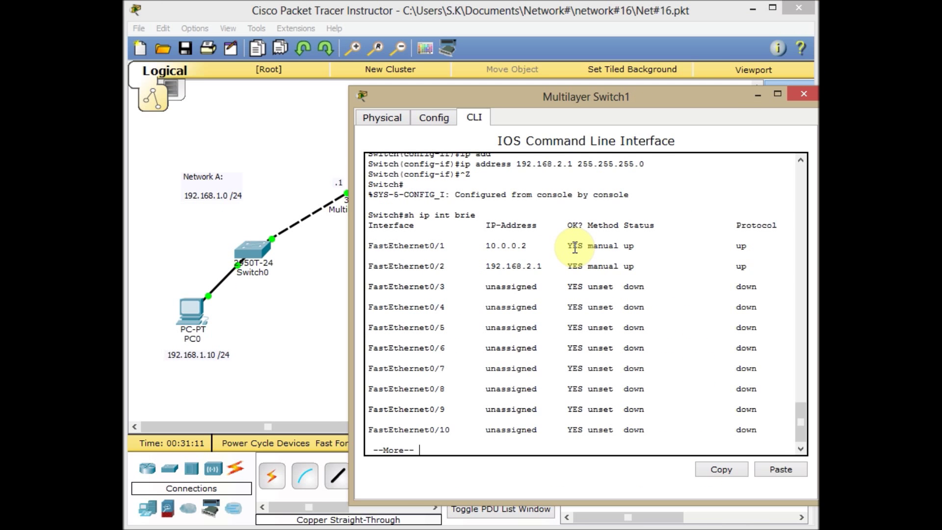
key("q")
key("Return")
Step: Ping 10.0.0.1 twice, getting 4/5 then 5/5 replies
type("pin")
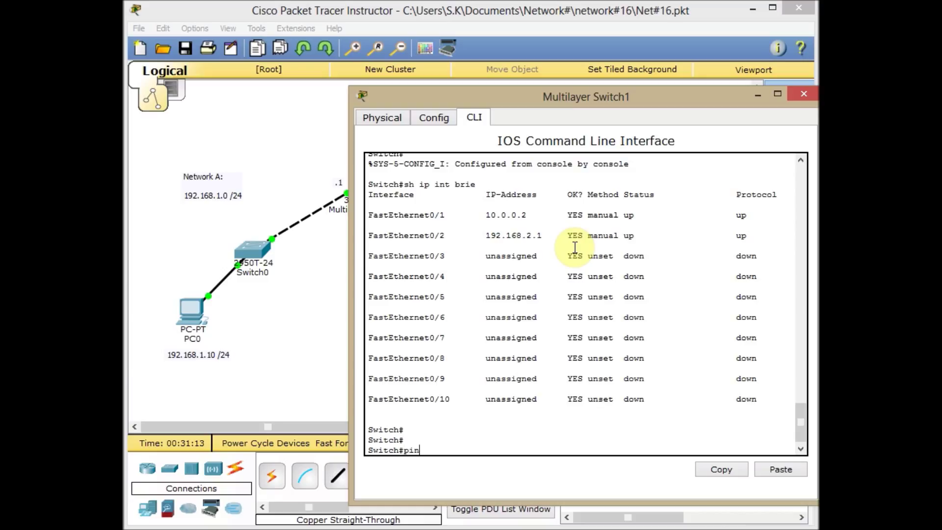
type("g 10.0.0.1")
key("Return")
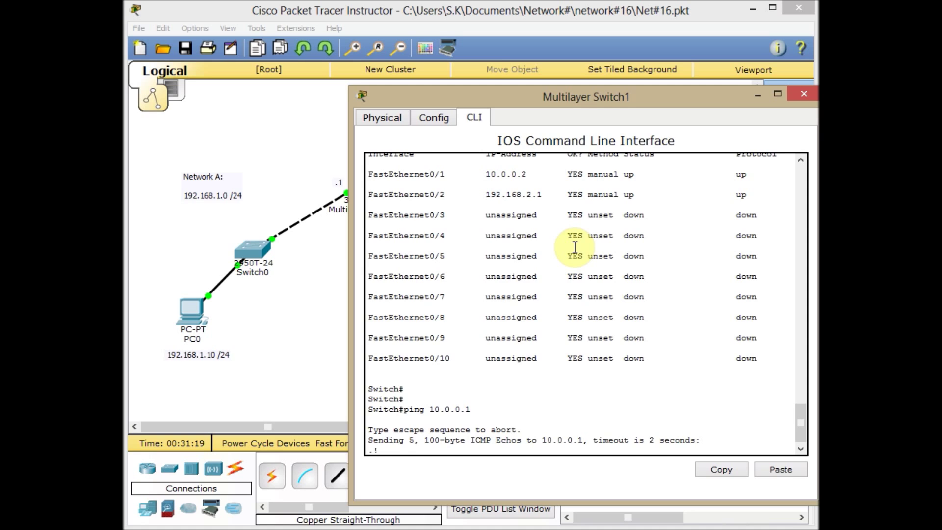
key("Up")
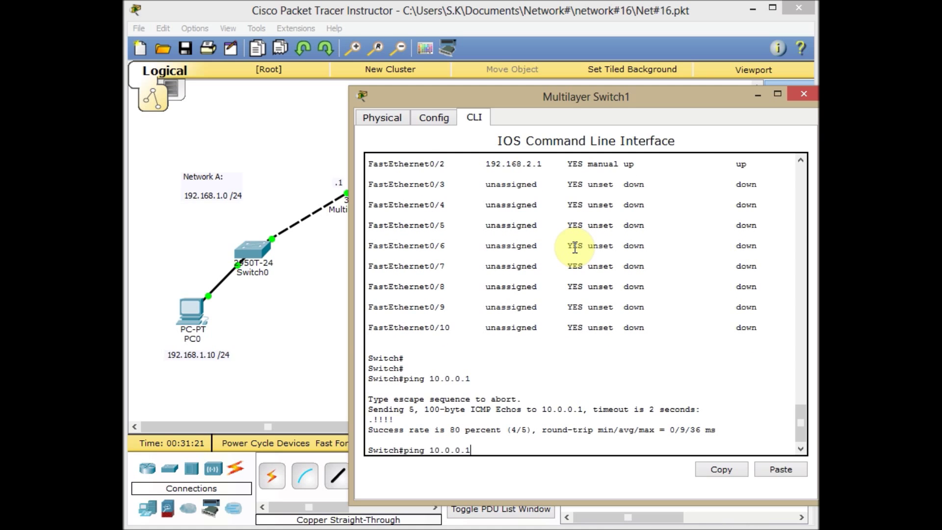
key("Return")
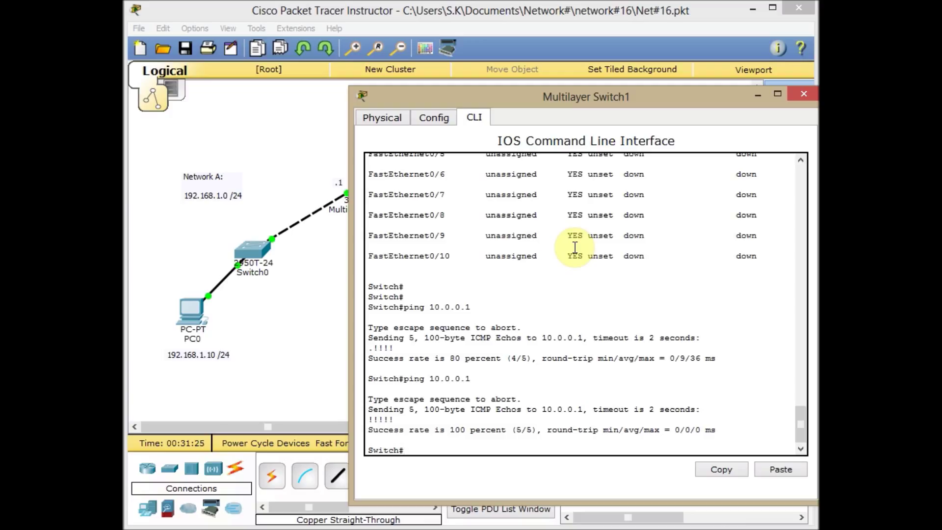
Step: Enable ip routing on Multilayer Switch1 and see connected routes 10.0.0.0/30 and 192.168.2.0/24 in sh ip route
type("sh ip route")
key("Return")
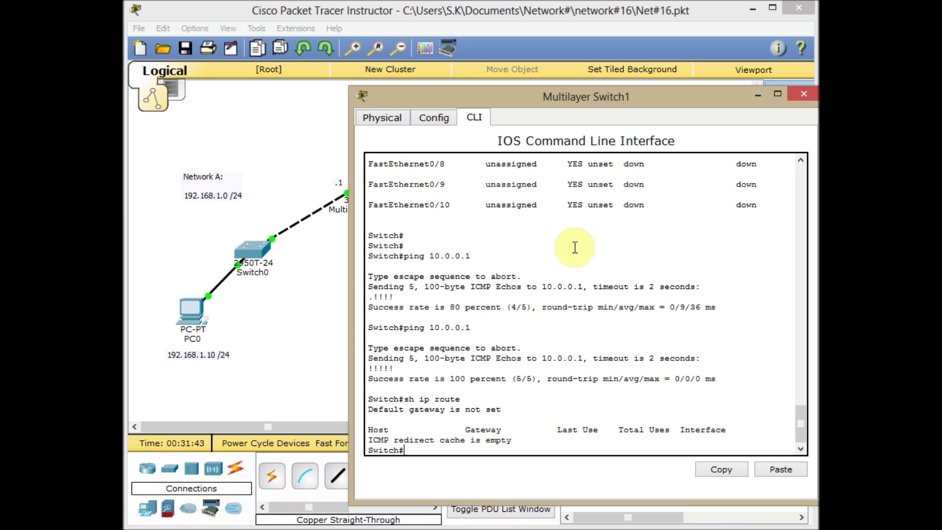
type("onf t")
key("Return")
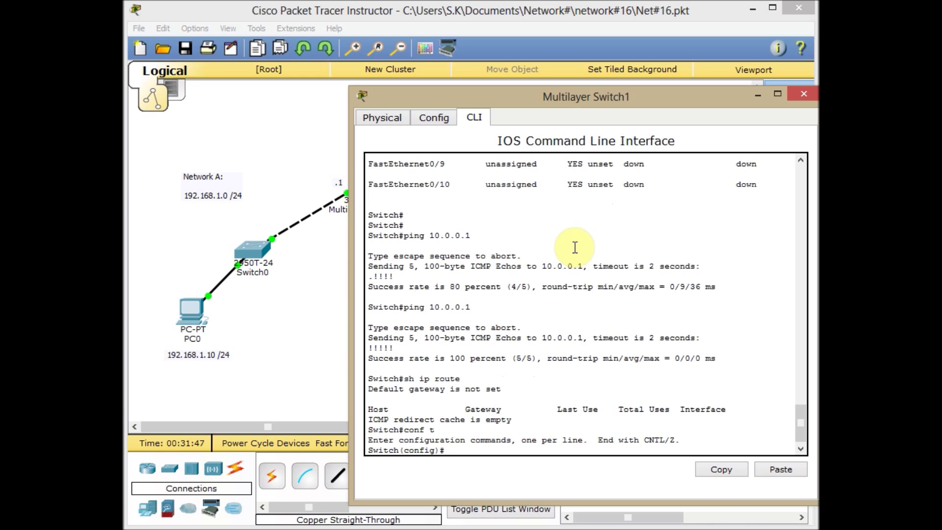
type("ip routing")
key("Return")
key("Return")
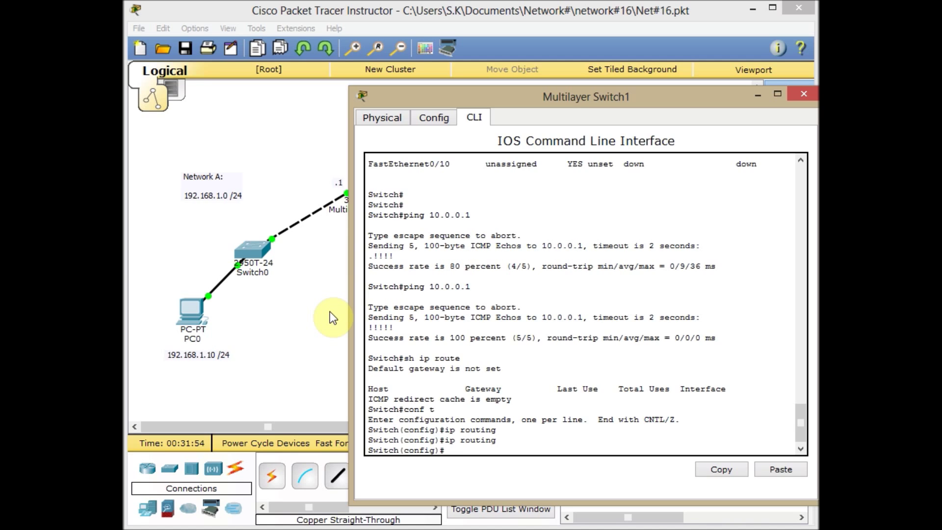
key("ctrl+z")
key("Return")
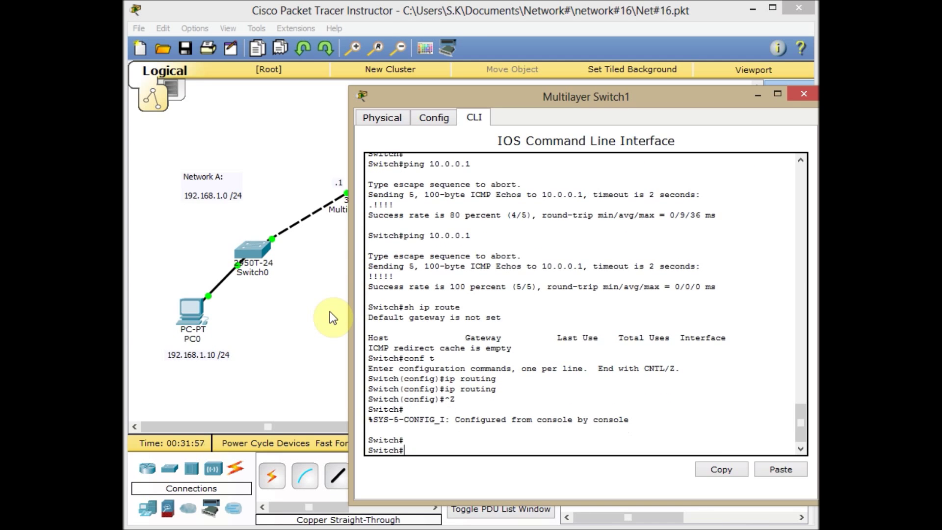
type("sh ip route")
key("Return")
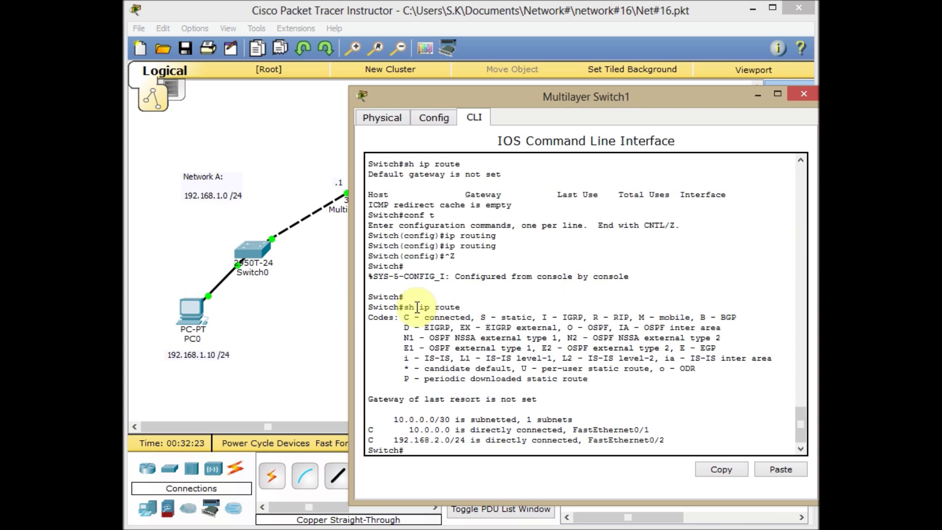
Step: On Multilayer Switch0, enable ip routing and confirm connected routes 10.0.0.0/30 and 192.168.1.0/24
left_click(336, 303)
left_click(366, 191)
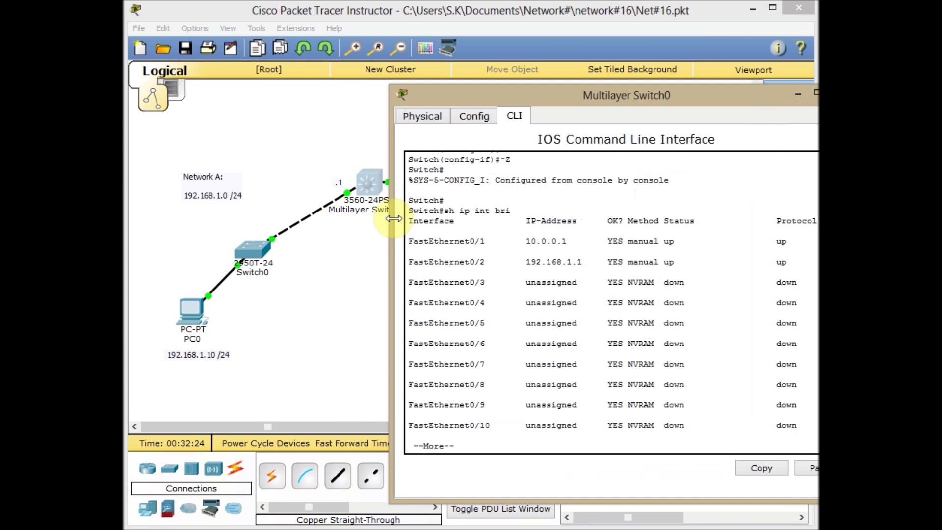
type("q")
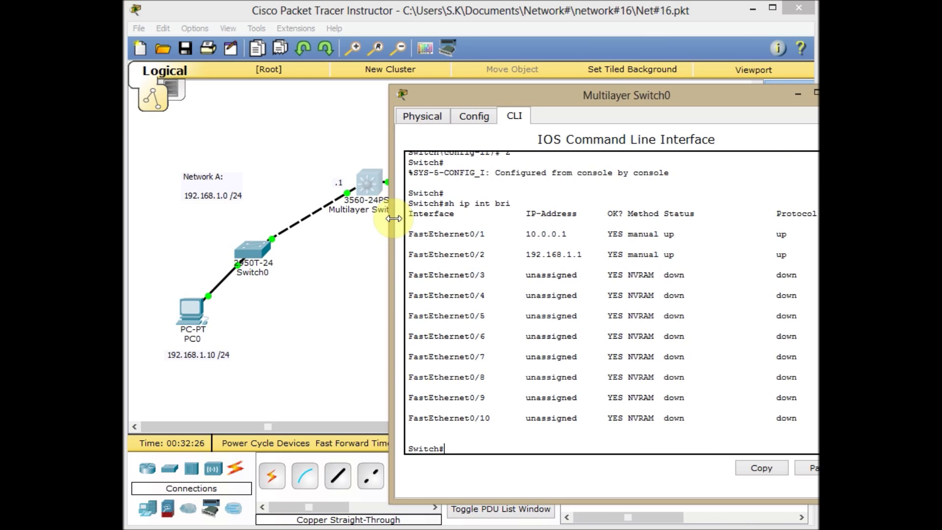
type("sh ip route")
key("Return")
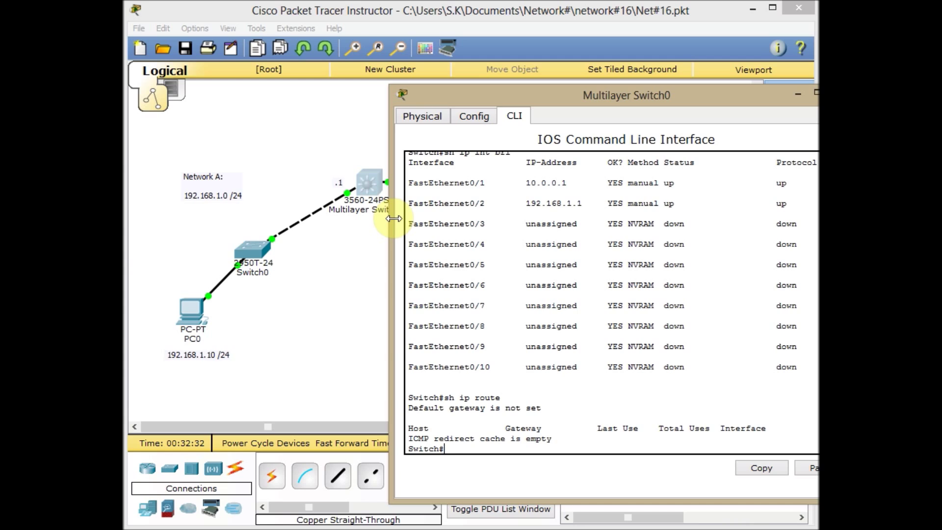
type("conf t")
key("Return")
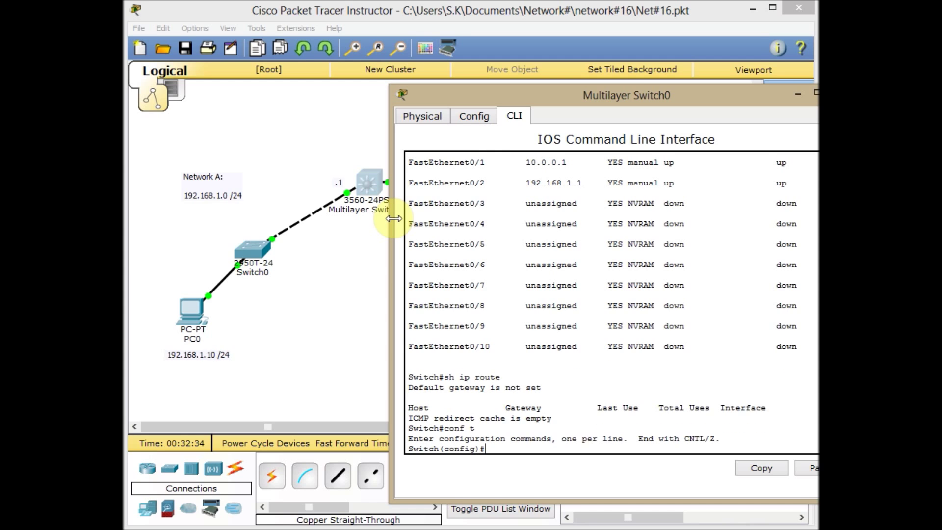
type("ip routing")
key("Return")
key("ctrl+z")
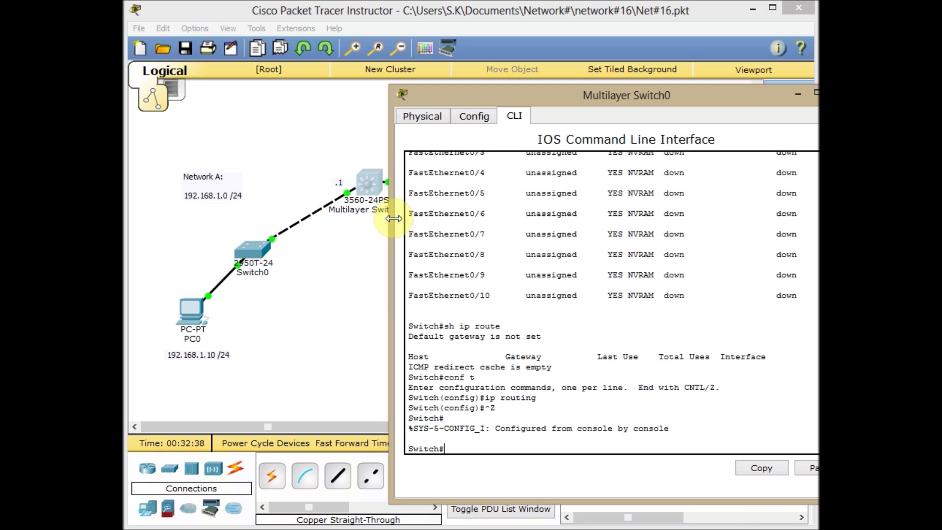
key("Return")
type("sh ip route")
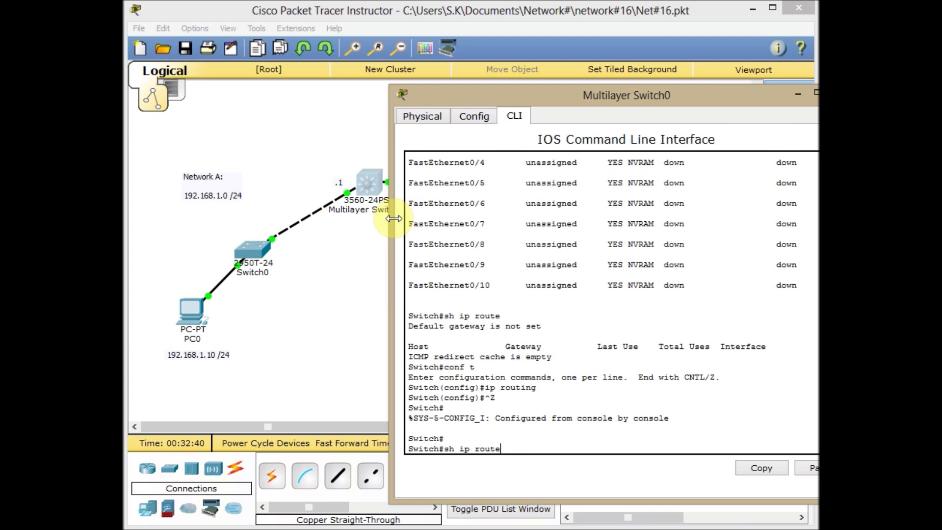
key("Return")
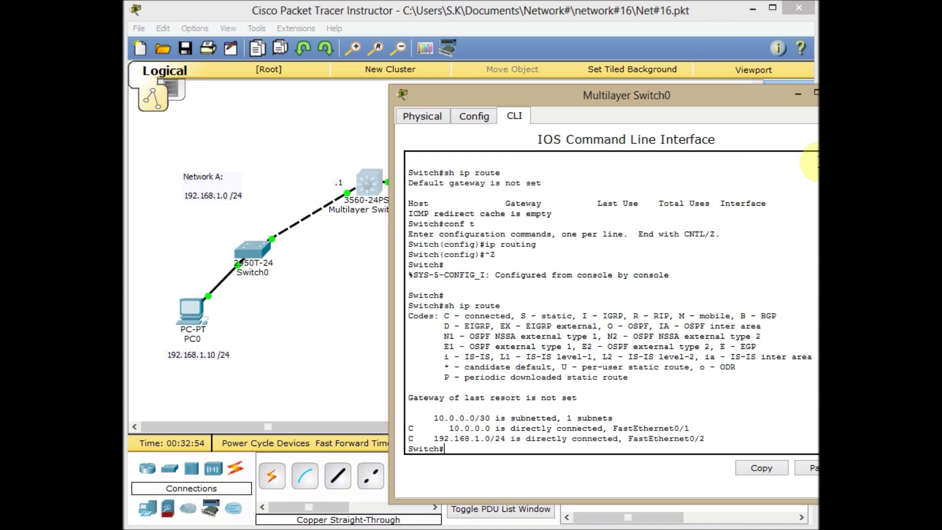
Step: Start EIGRP process 10 on Multilayer Switch0 with auto-summary disabled
left_click_drag(724, 96, 723, 67)
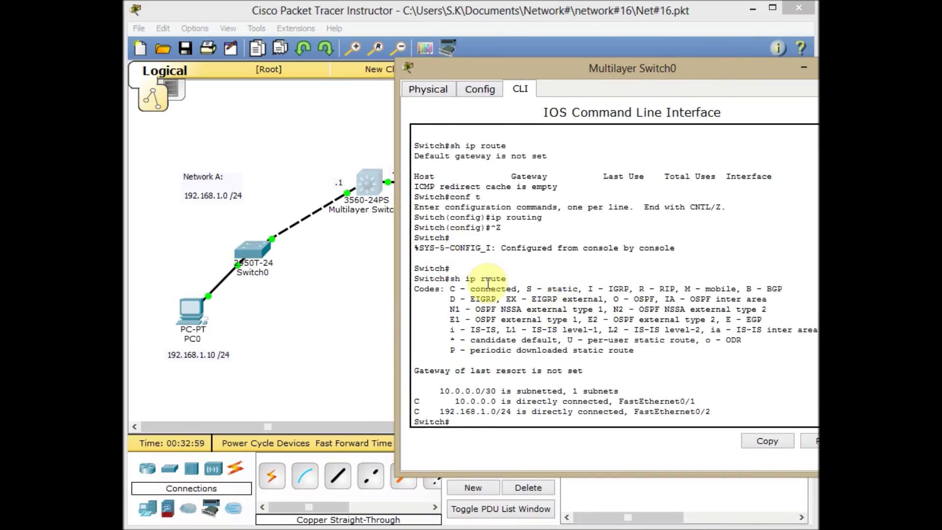
type("conf t")
key("Return")
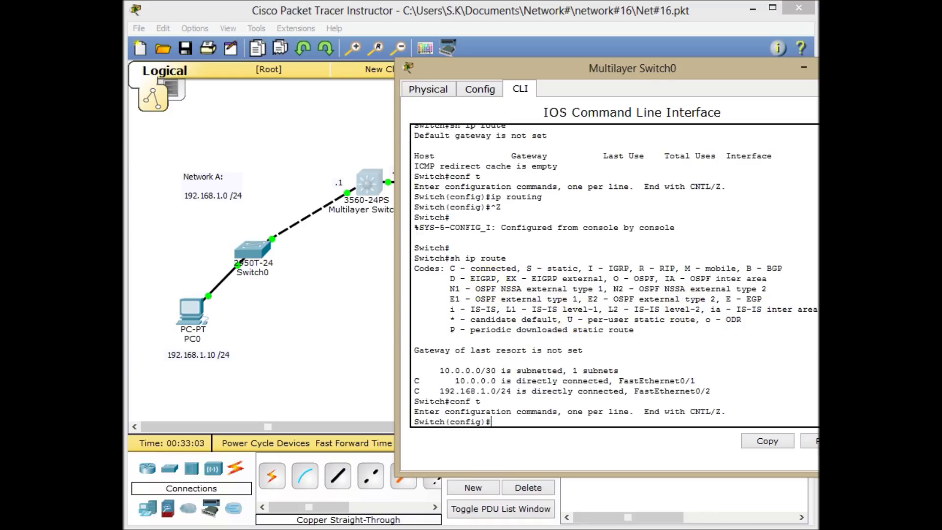
left_click(657, 330)
type("router")
key("Tab")
type("eig")
key("Tab")
type("?")
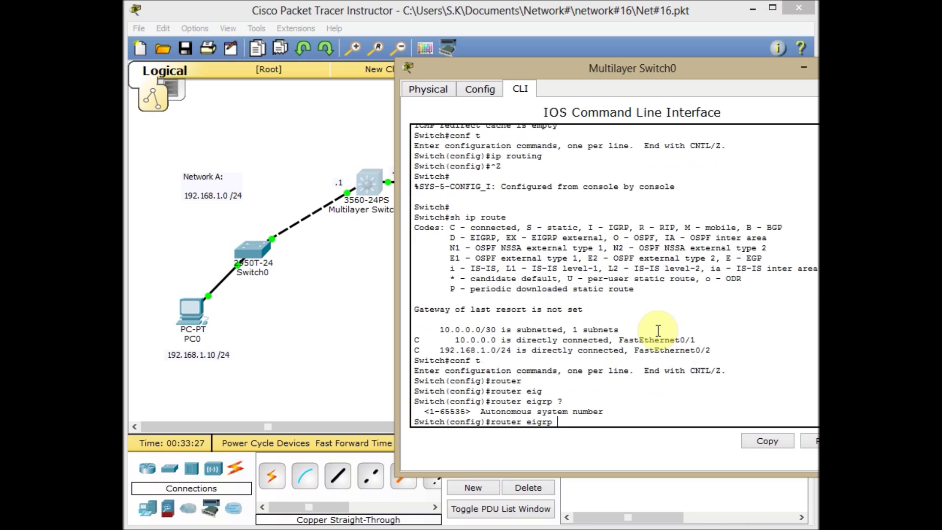
type("10")
key("Return")
type("no au")
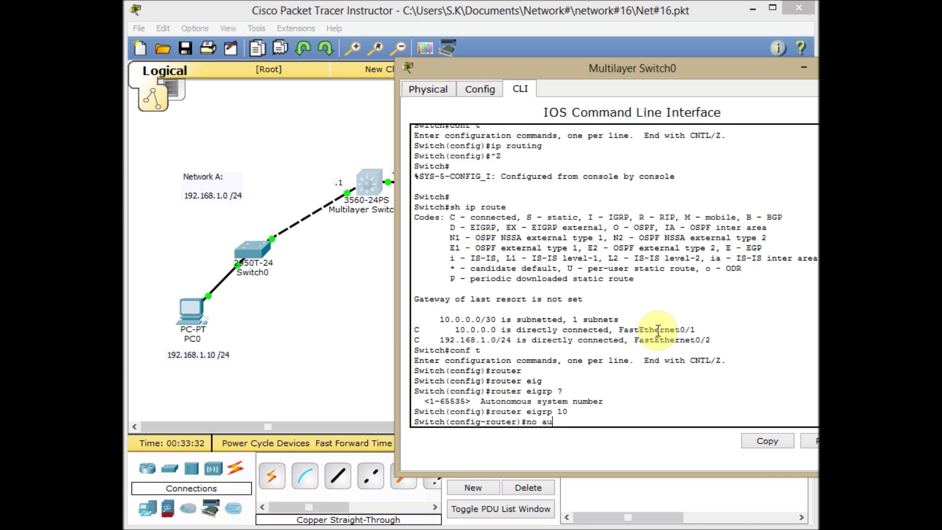
key("Tab")
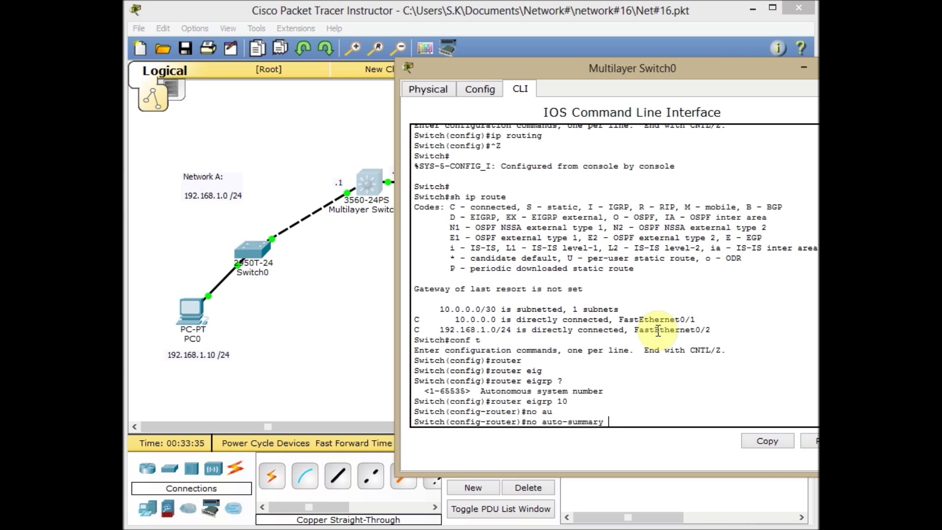
key("Return")
Step: Advertise networks 192.168.1.0 and 10.0.0.0 in EIGRP 10
type("net")
key("Tab")
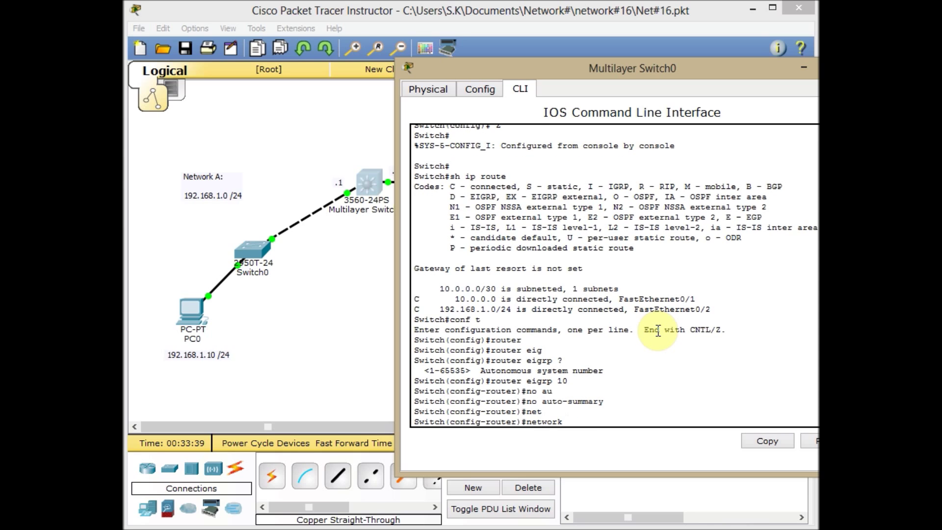
type("192.168.1.0")
key("Return")
type("net")
key("Tab")
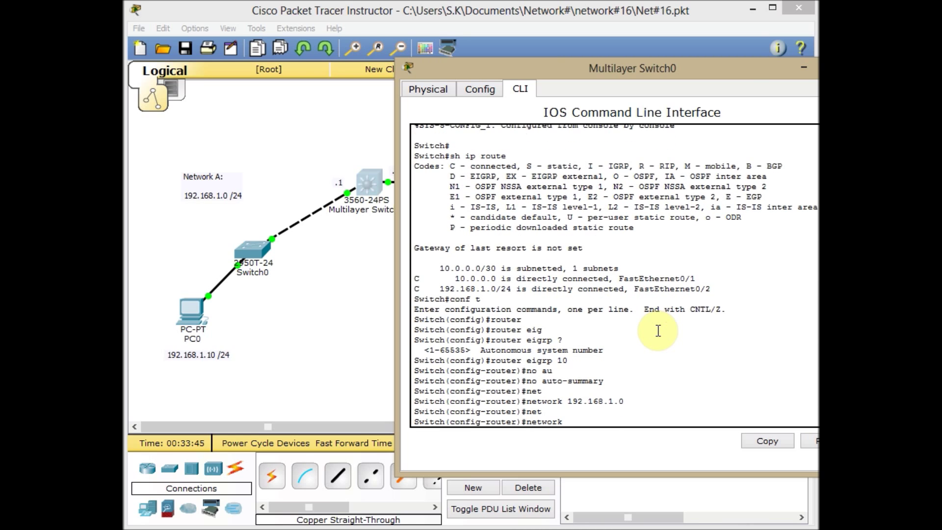
type("10.0.0.0")
key("Return")
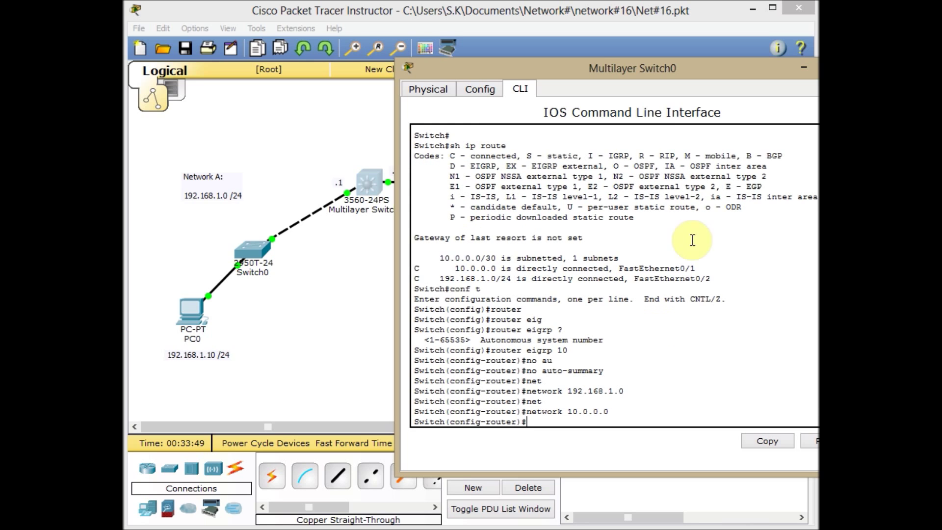
Step: Switch from Switch0's console to Multilayer Switch1's CLI and enter global configuration mode
left_click(806, 66)
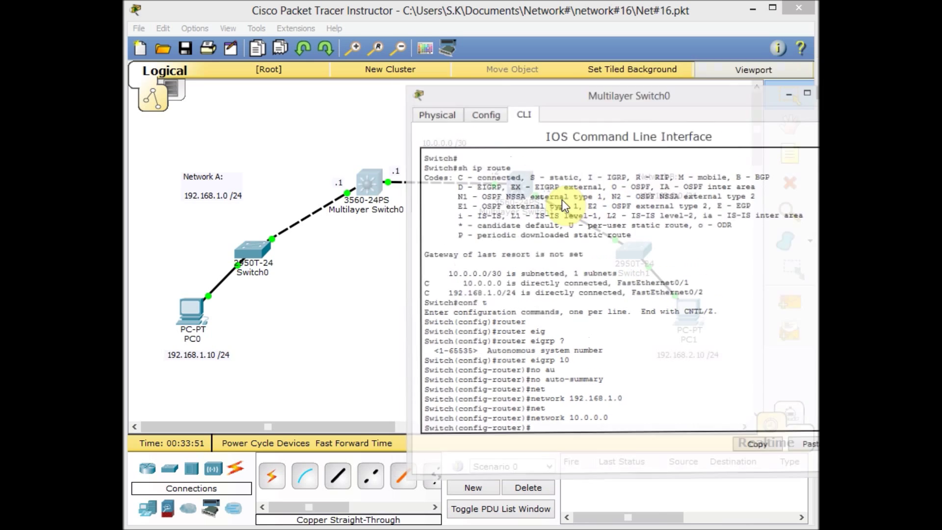
left_click(523, 191)
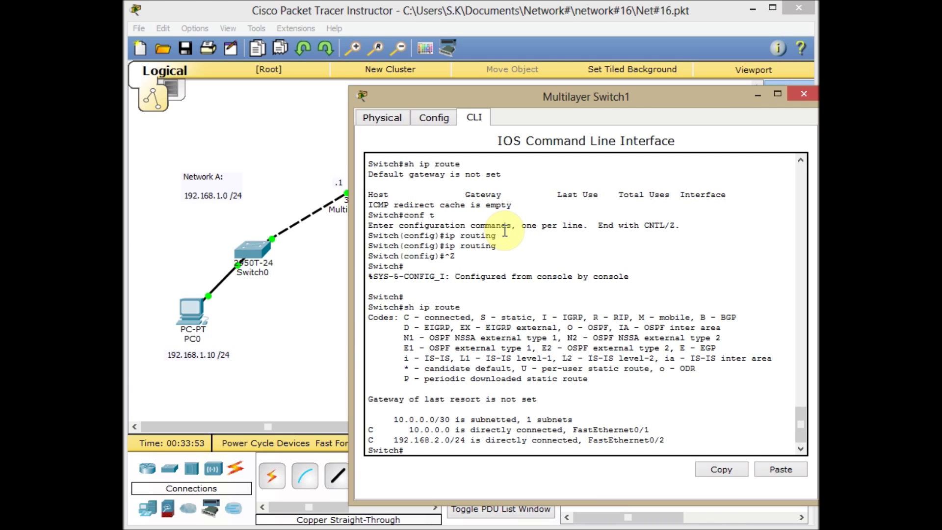
type("conf t")
key("Return")
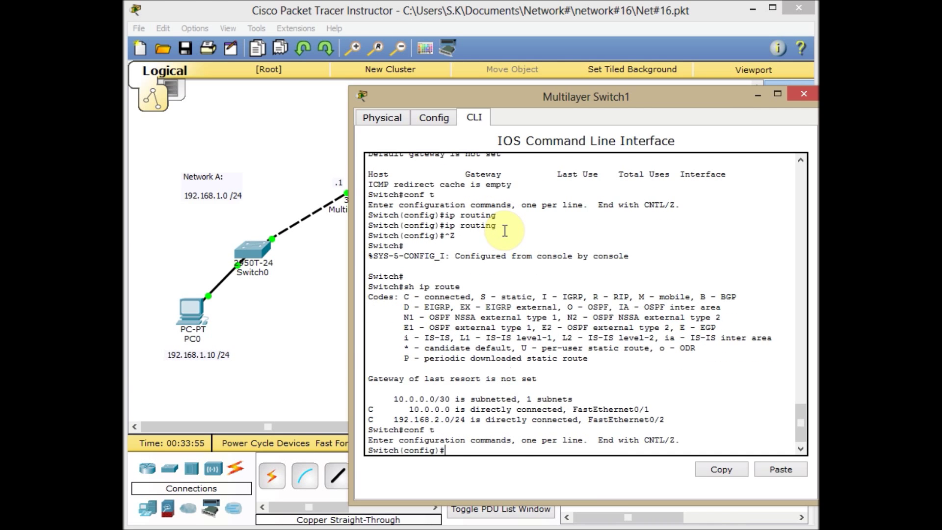
Step: Start EIGRP process 10 on Switch1 with auto-summary disabled
type("router")
key("Tab")
type("eig")
key("Tab")
type("10")
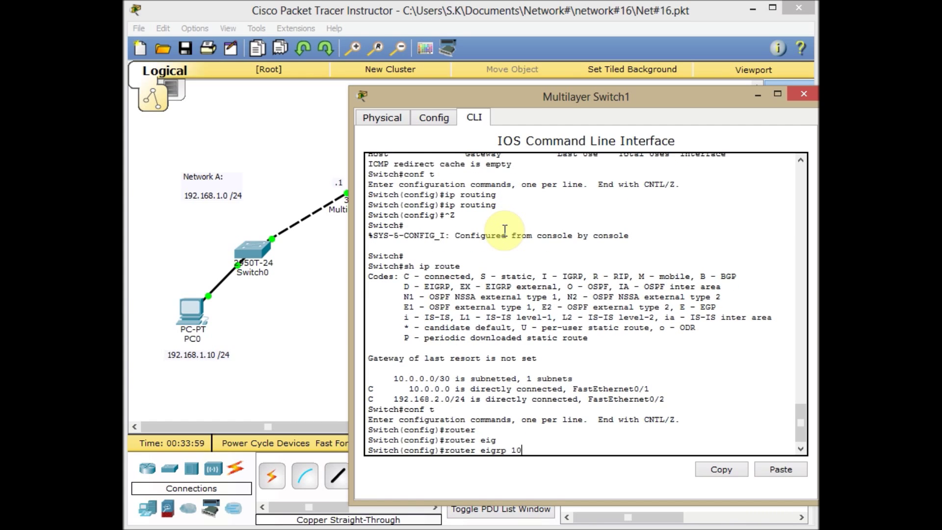
key("Return")
type("no au")
key("Tab")
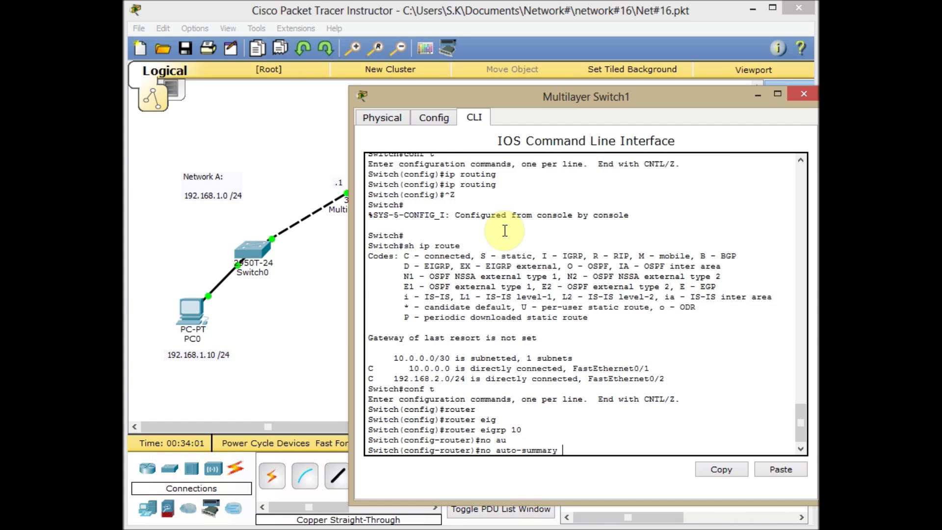
key("Return")
Step: Advertise networks 192.168.2.0 and 10.0.0.0 in EIGRP 10, then exit configuration mode
type("net")
key("Tab")
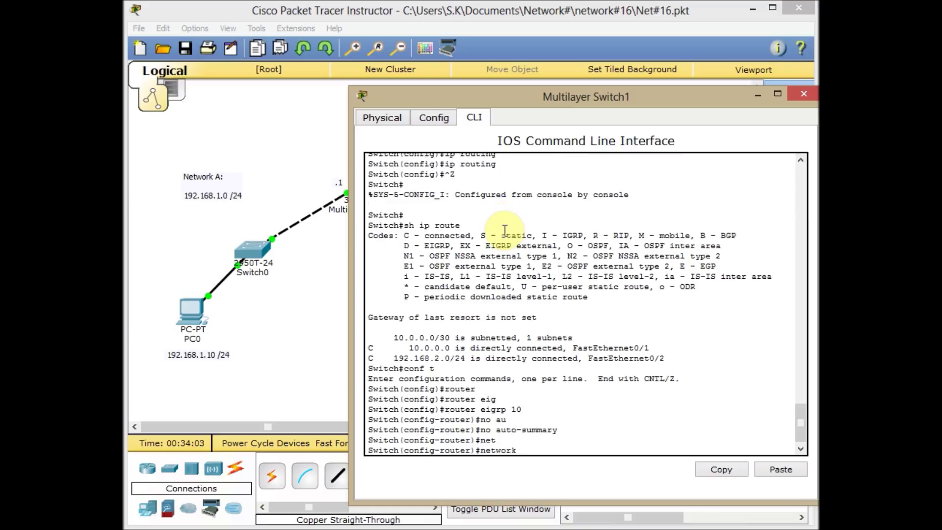
type("192.168.2.0")
key("Return")
type("net")
key("Tab")
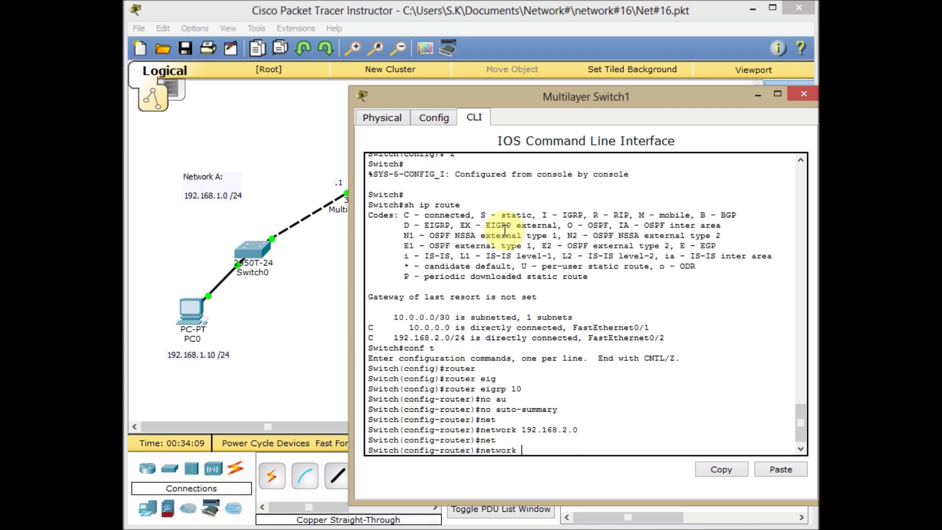
type("10.0.0.0")
key("Return")
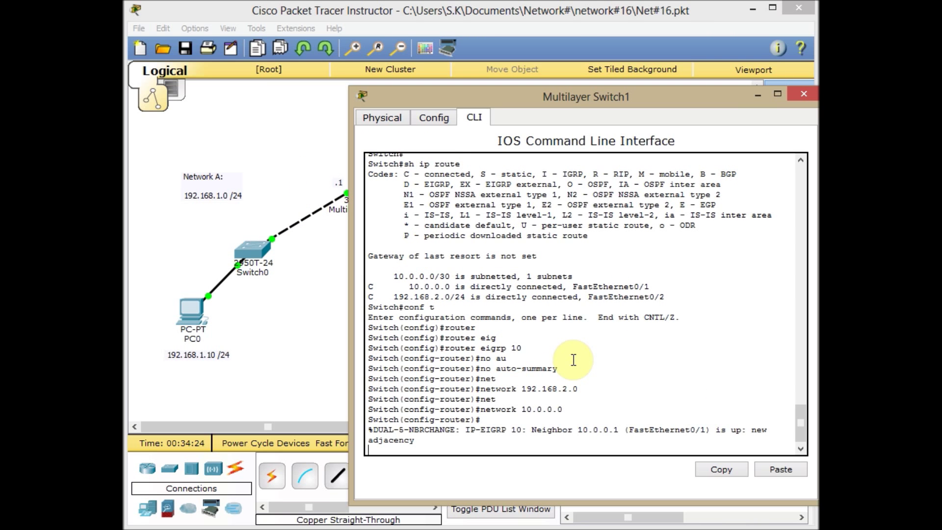
key("Return")
key("ctrl+z")
key("Return")
key("Return")
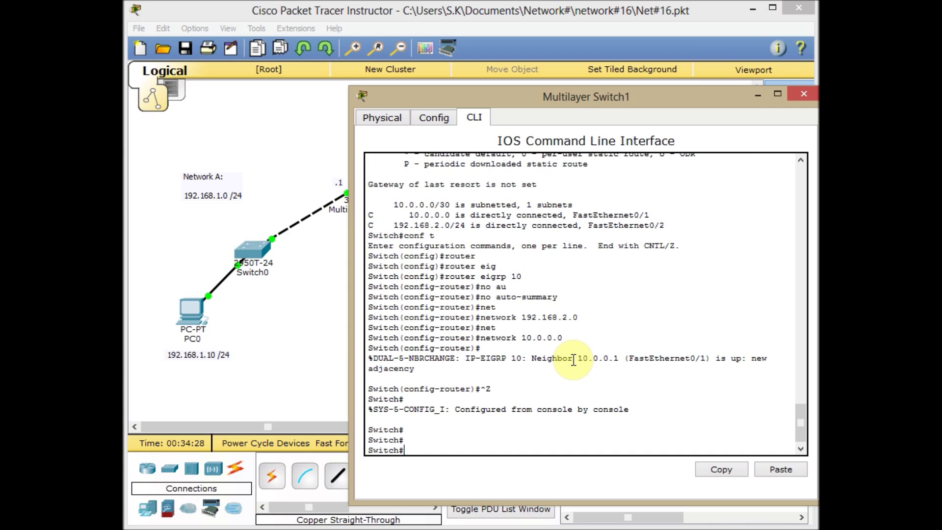
Step: Run 'sh ip route' on Switch1, check the D route to 192.168.1.0/24 via 10.0.0.1, then close the window
type("sh ip route")
key("Return")
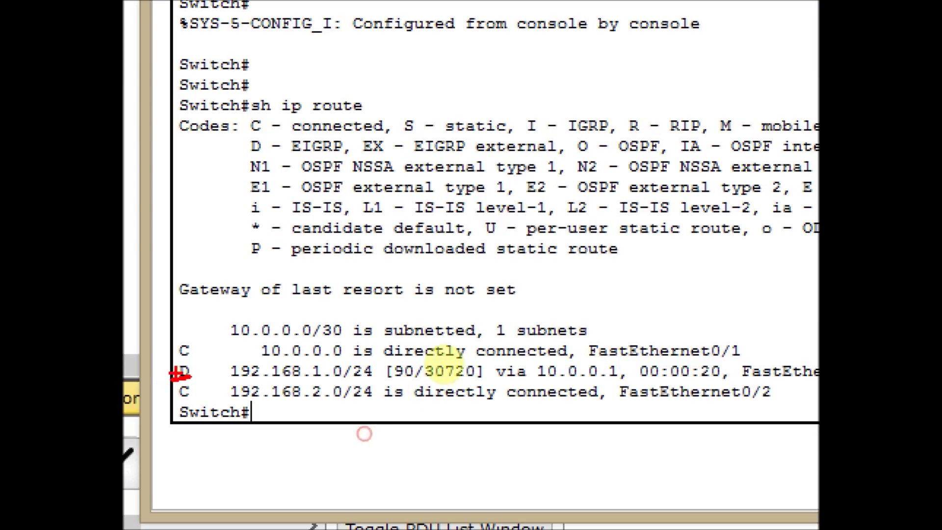
left_click_drag(301, 158, 344, 155)
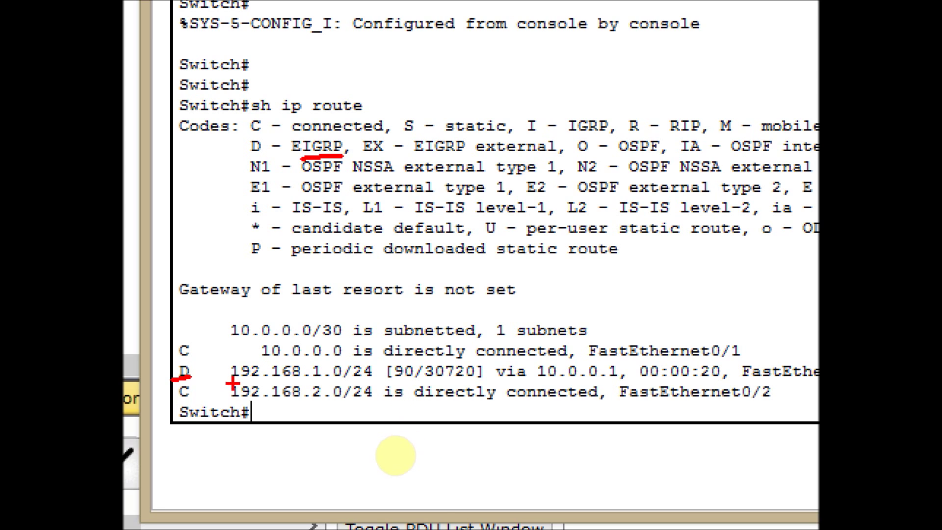
left_click_drag(199, 393, 182, 397)
left_click(198, 358)
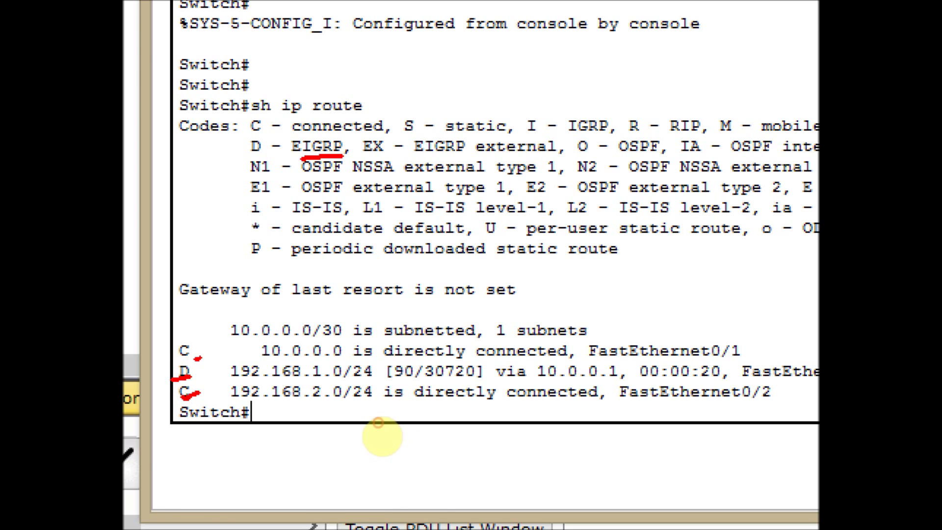
key("Escape")
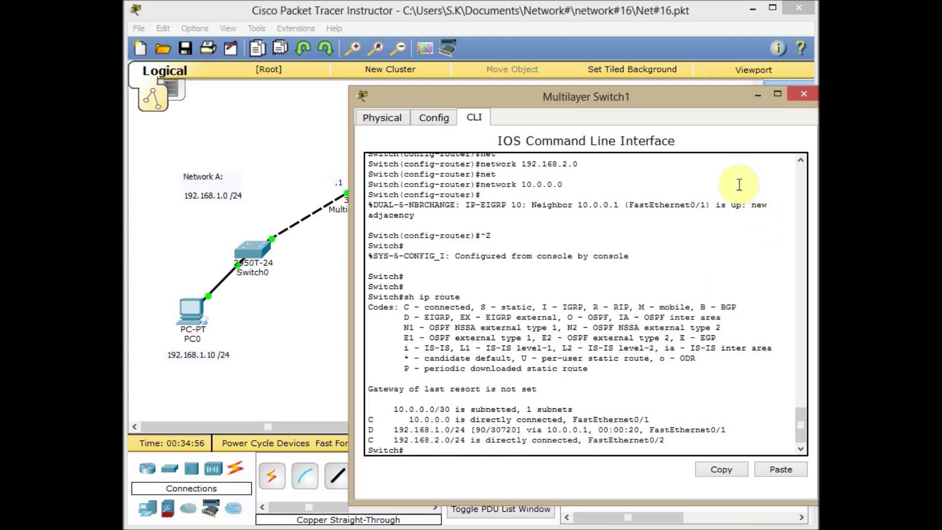
left_click(803, 95)
Step: On Multilayer Switch0, run 'sh ip route' and confirm the D route to 192.168.2.0/24 via 10.0.0.2
left_click(371, 195)
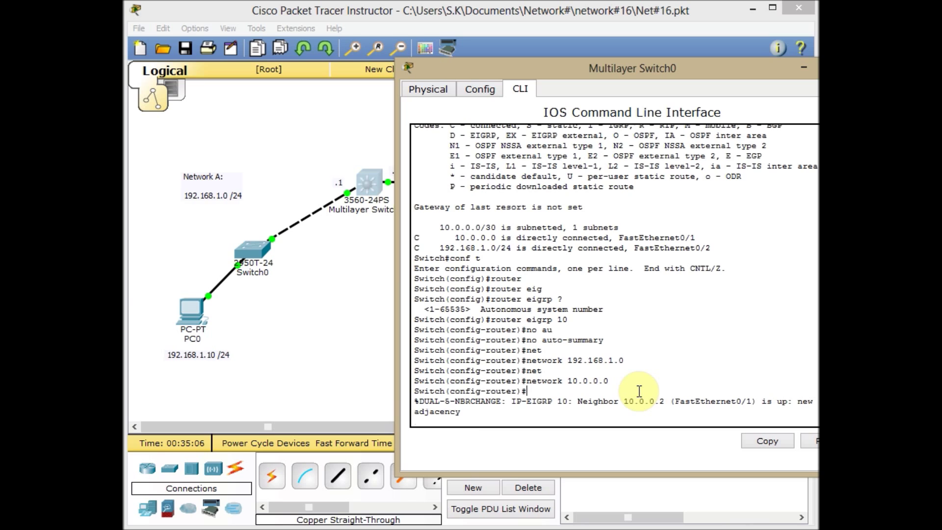
key("Return")
key("Return")
key("ctrl+z")
key("Return")
key("Return")
type("sh ip route")
key("Return")
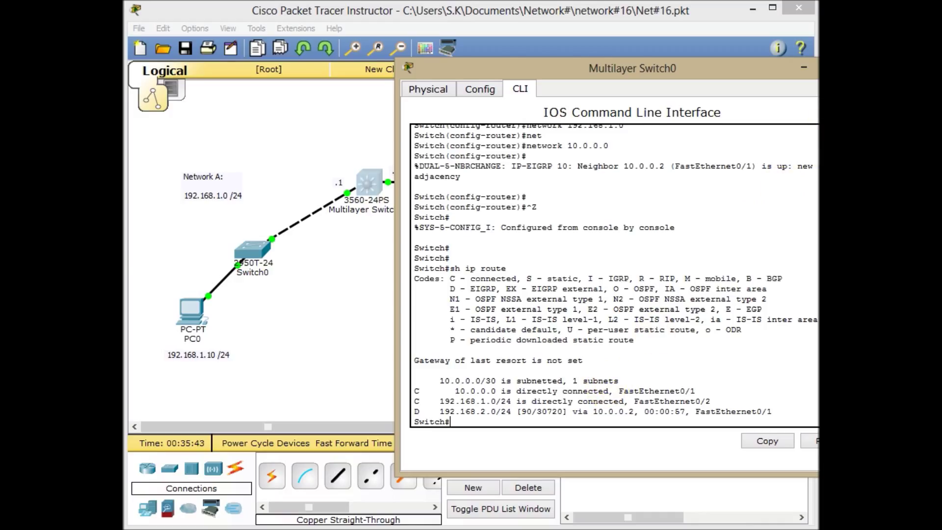
left_click(382, 345)
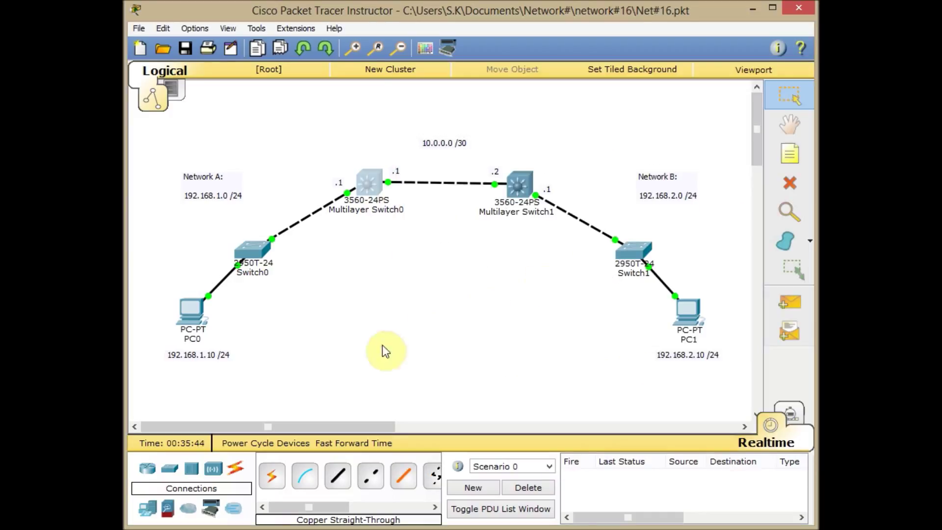
Step: From PC0's command prompt, ping the gateway 192.168.1.1
left_click(193, 327)
left_click(702, 185)
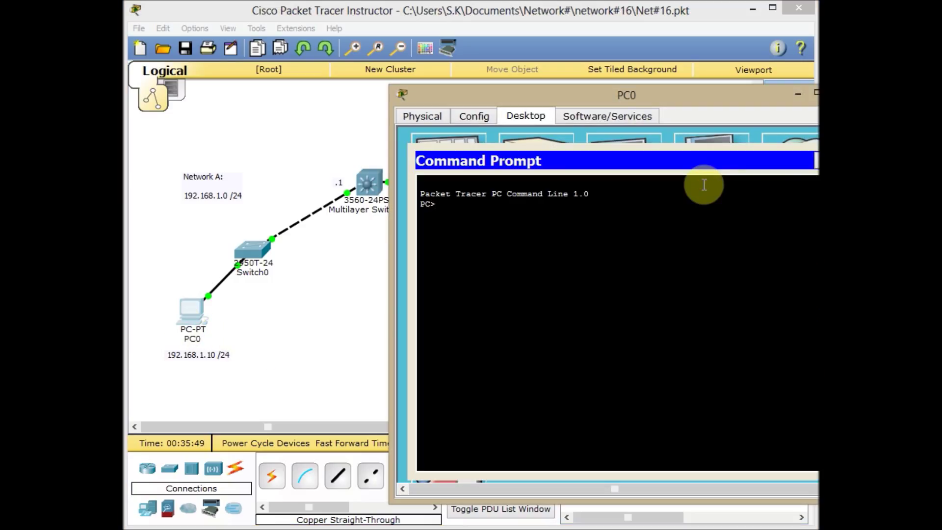
type("ping 192.168.1.1")
key("Return")
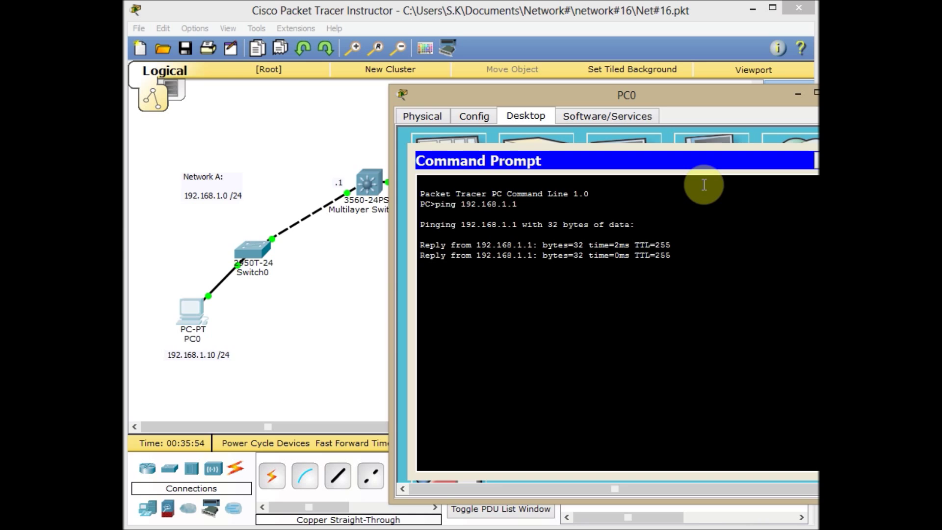
Step: Ping PC1 at 192.168.2.10 twice until all 4 replies succeed, then enter 'tracert 192.168.2.10'
key("Up")
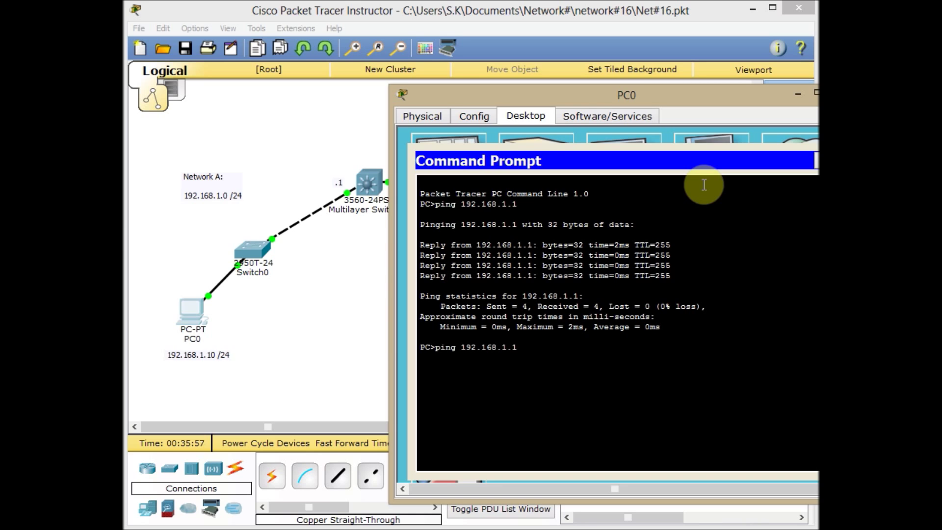
key("BackSpace")
key("BackSpace")
key("BackSpace")
type("2.10")
key("Return")
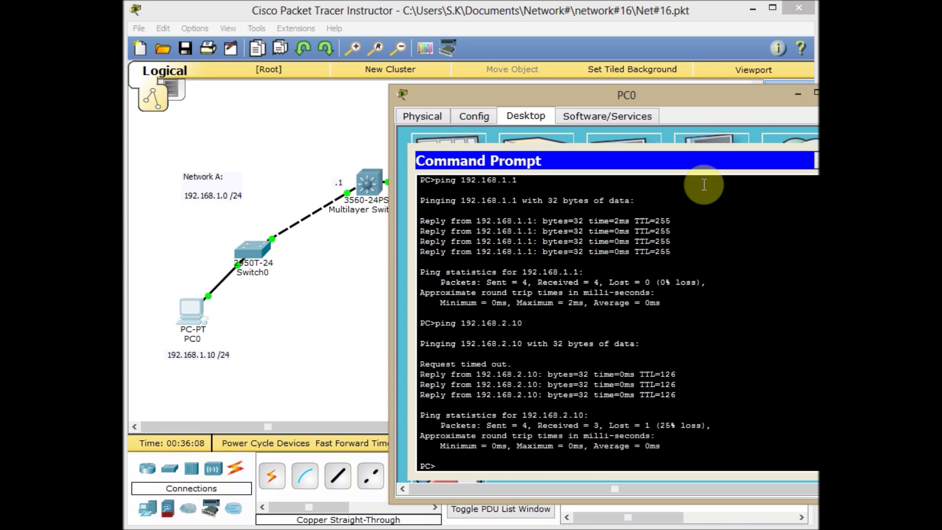
key("Up")
key("Return")
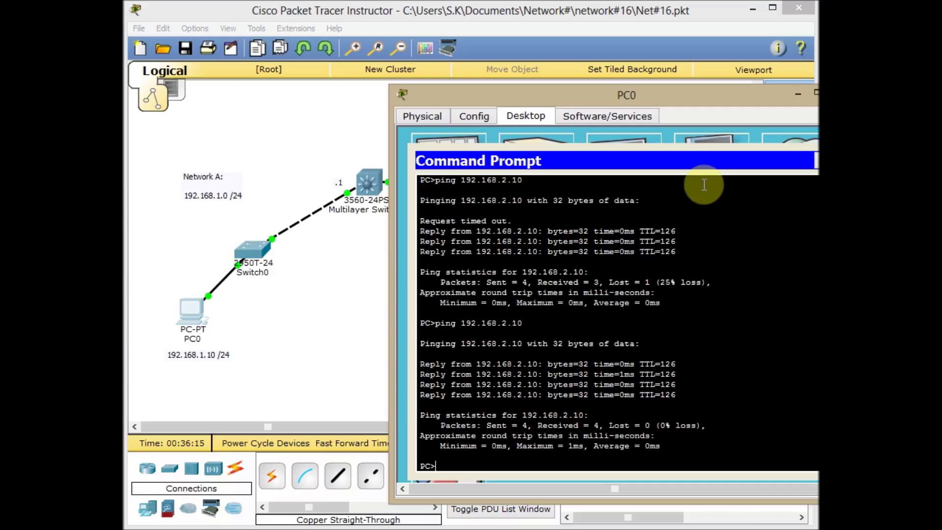
type("tracert 192.168.2.1")
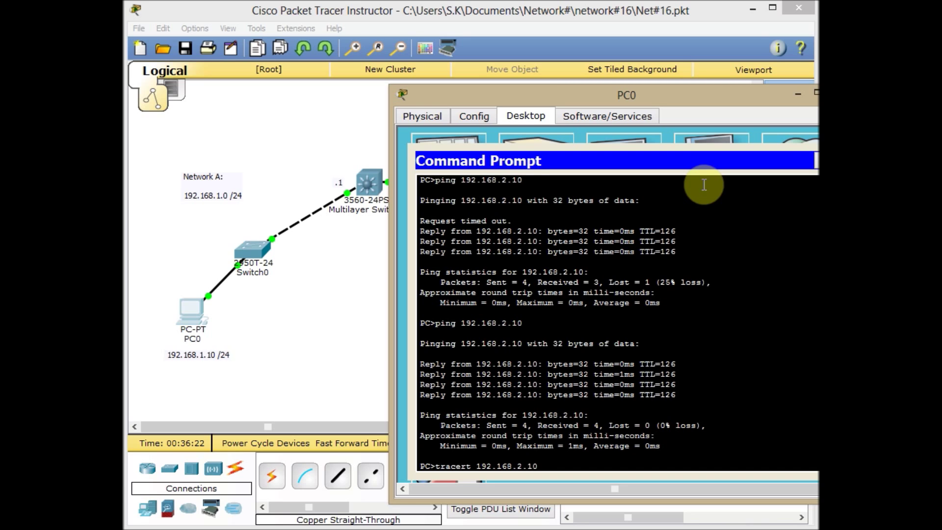
type("0")
Step: Trace PC0's route to 192.168.2.10 via hops 192.168.1.1 and 10.0.0.2, then return to the topology
key("Return")
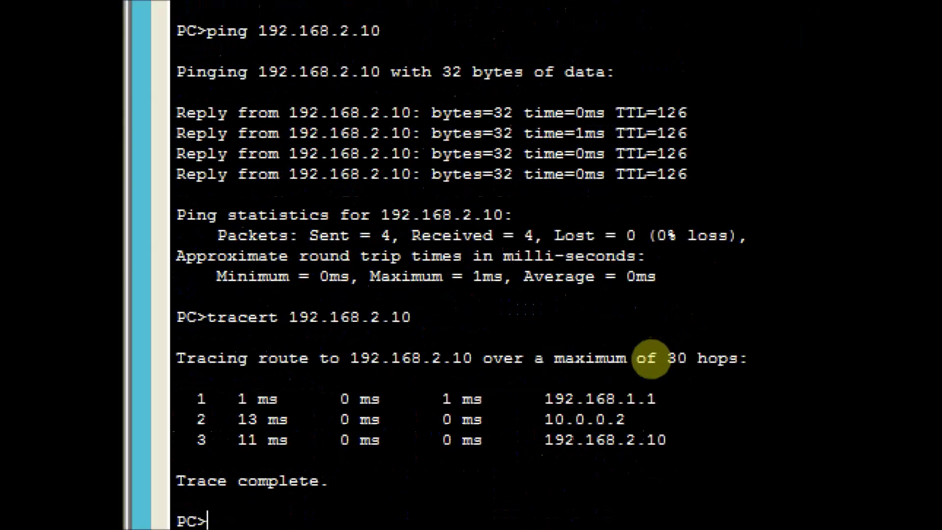
left_click(643, 384)
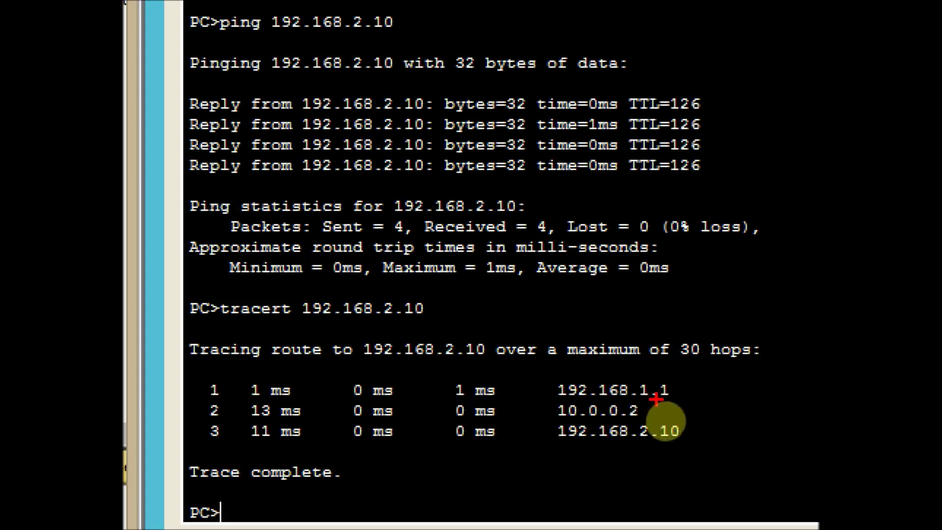
left_click(671, 388)
left_click_drag(672, 388, 694, 368)
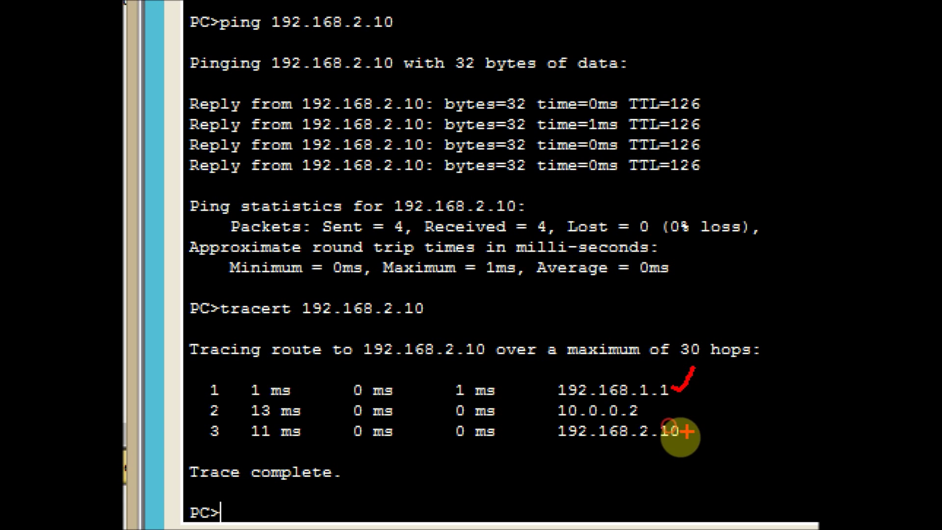
left_click_drag(686, 432, 702, 413)
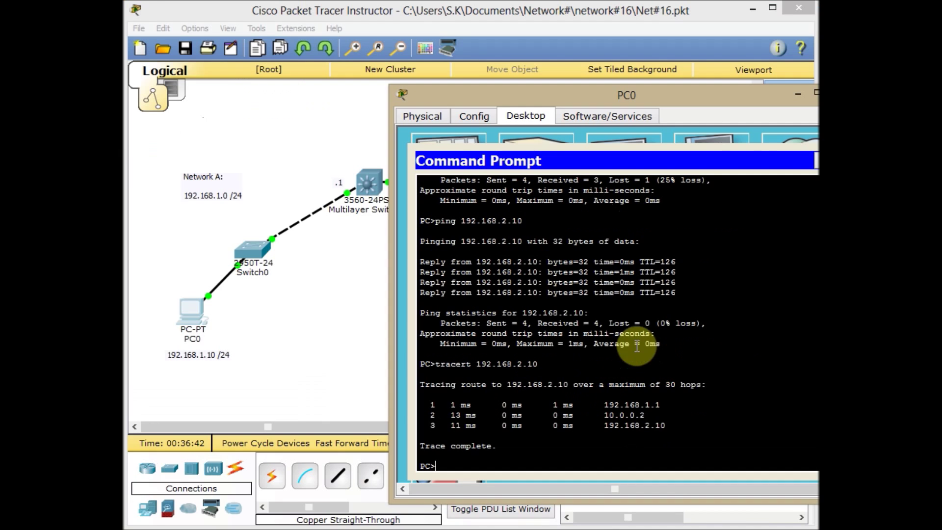
key("Escape")
left_click(381, 320)
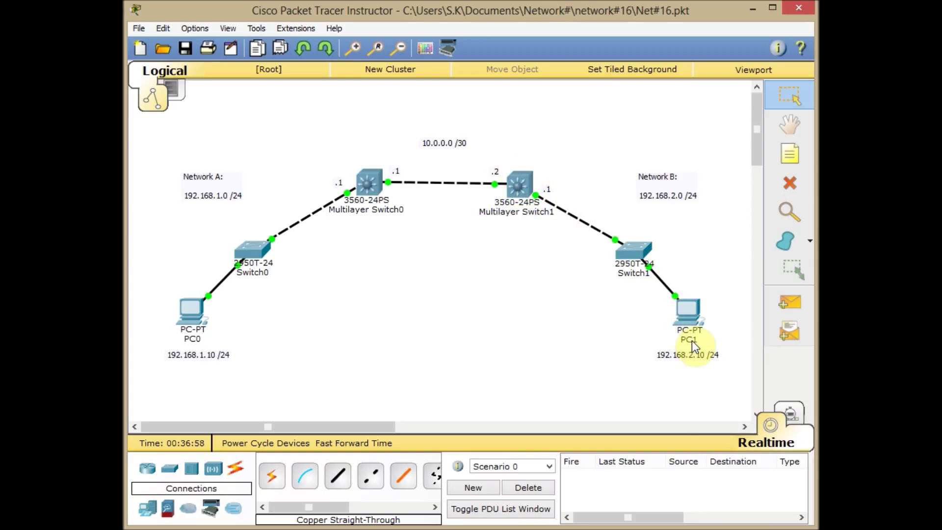
mouse_move(692, 340)
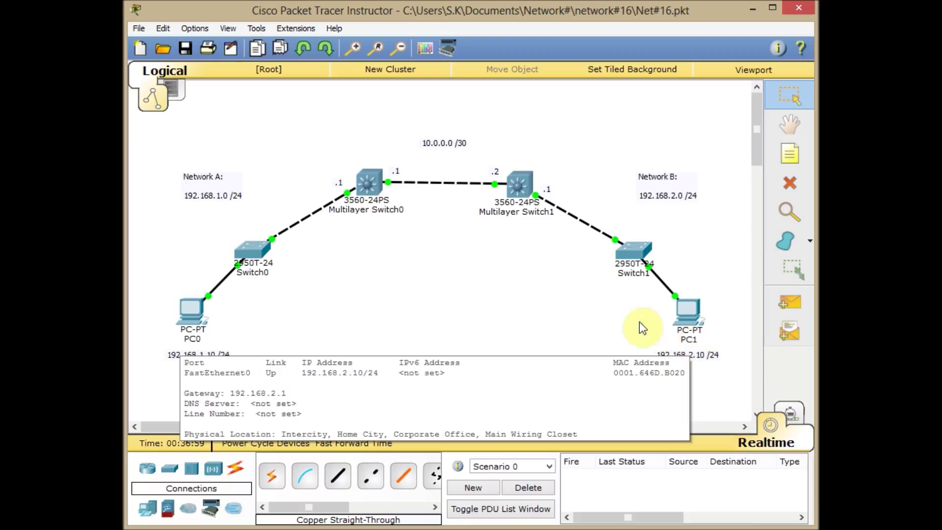
left_click(557, 302)
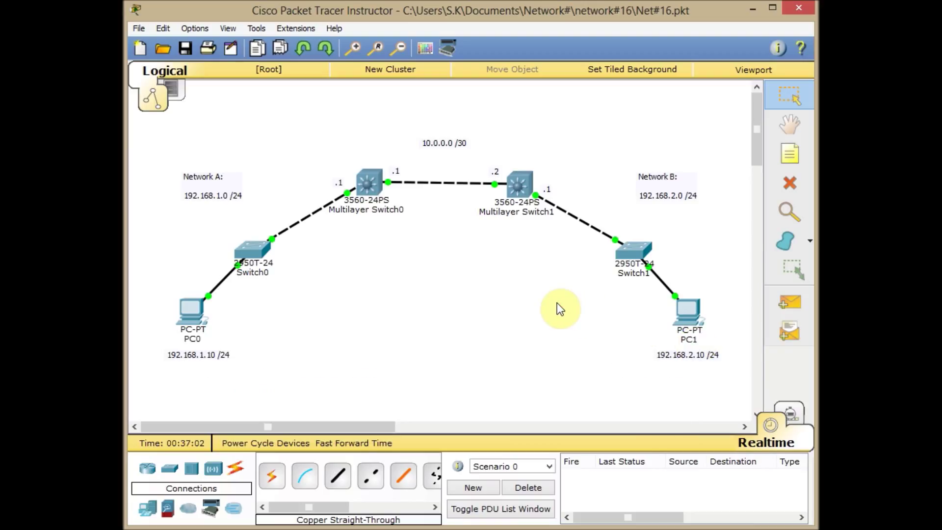